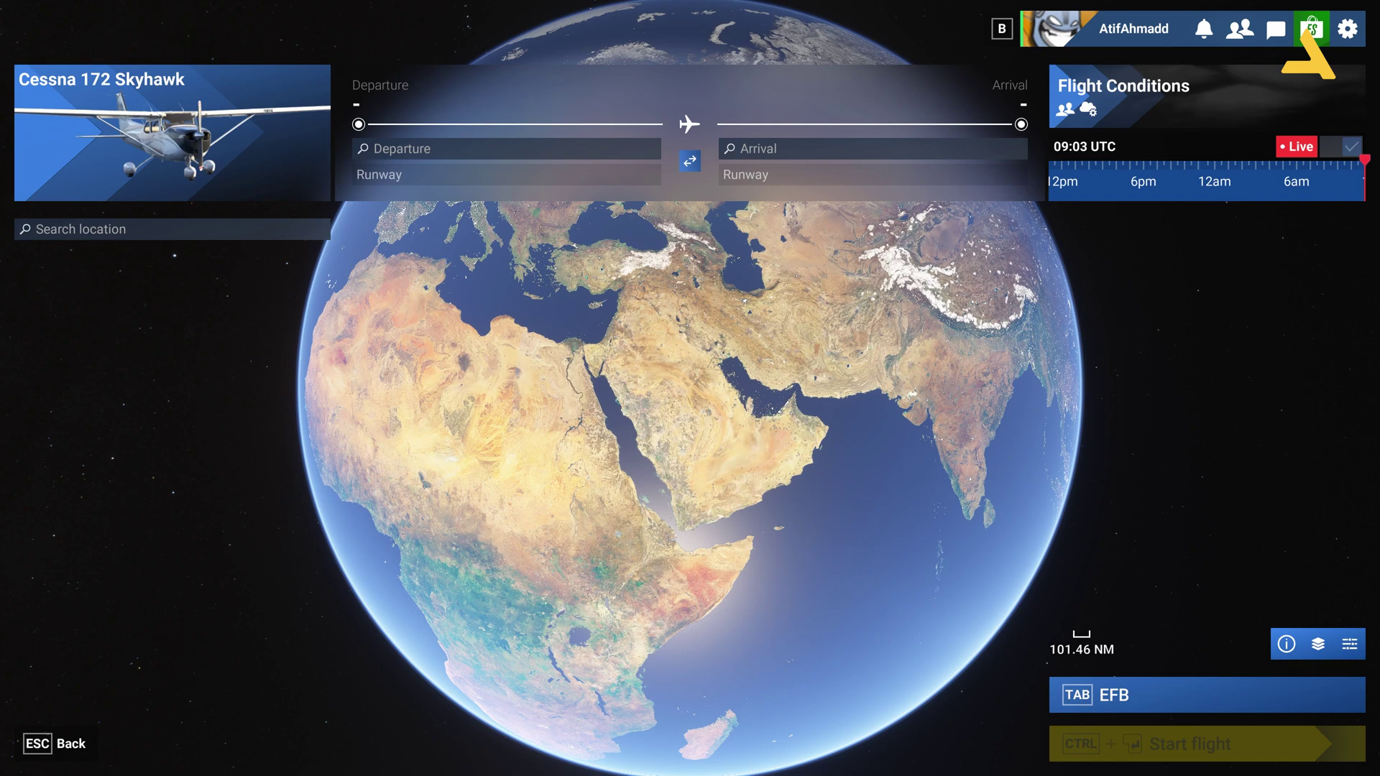
In the EFB, set the departure to OMDB, Dubai Intl, runway 30L
key(Tab)
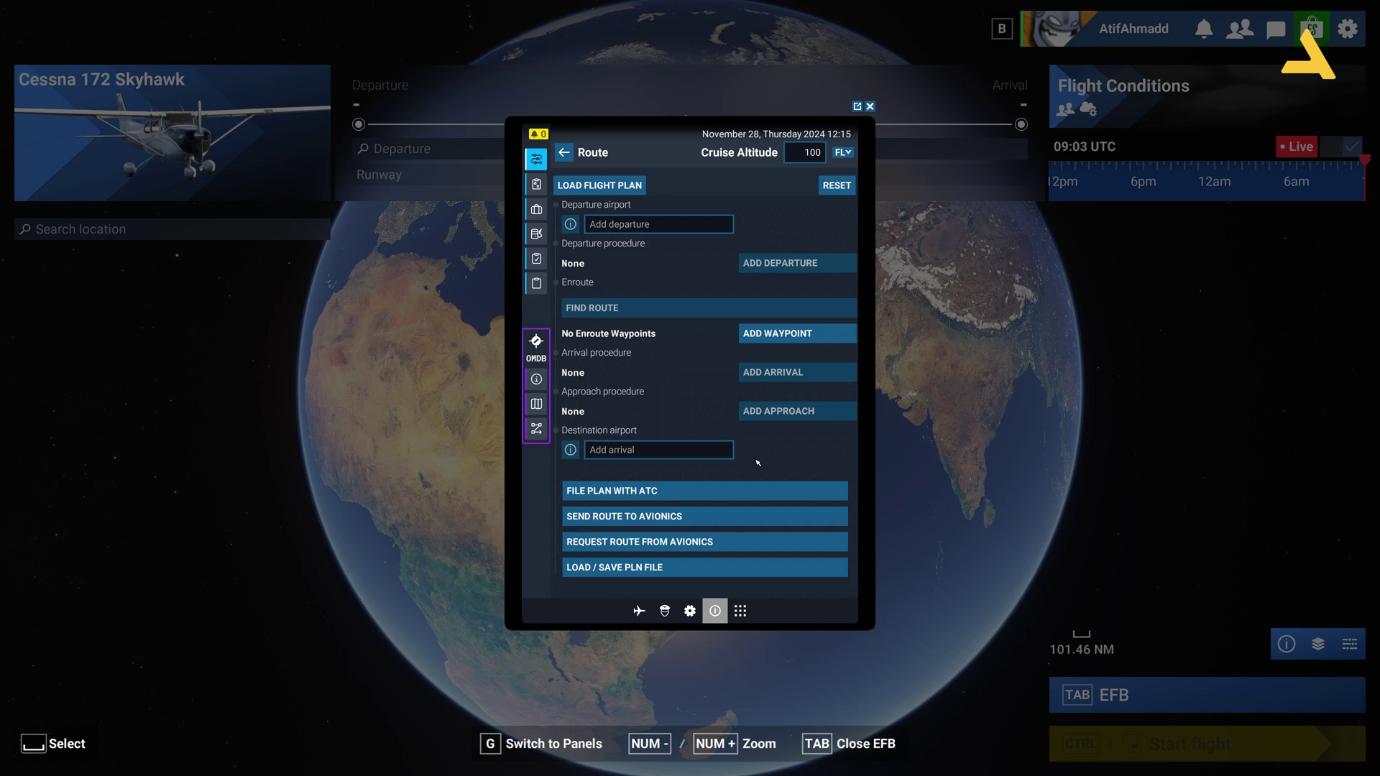
click(663, 225)
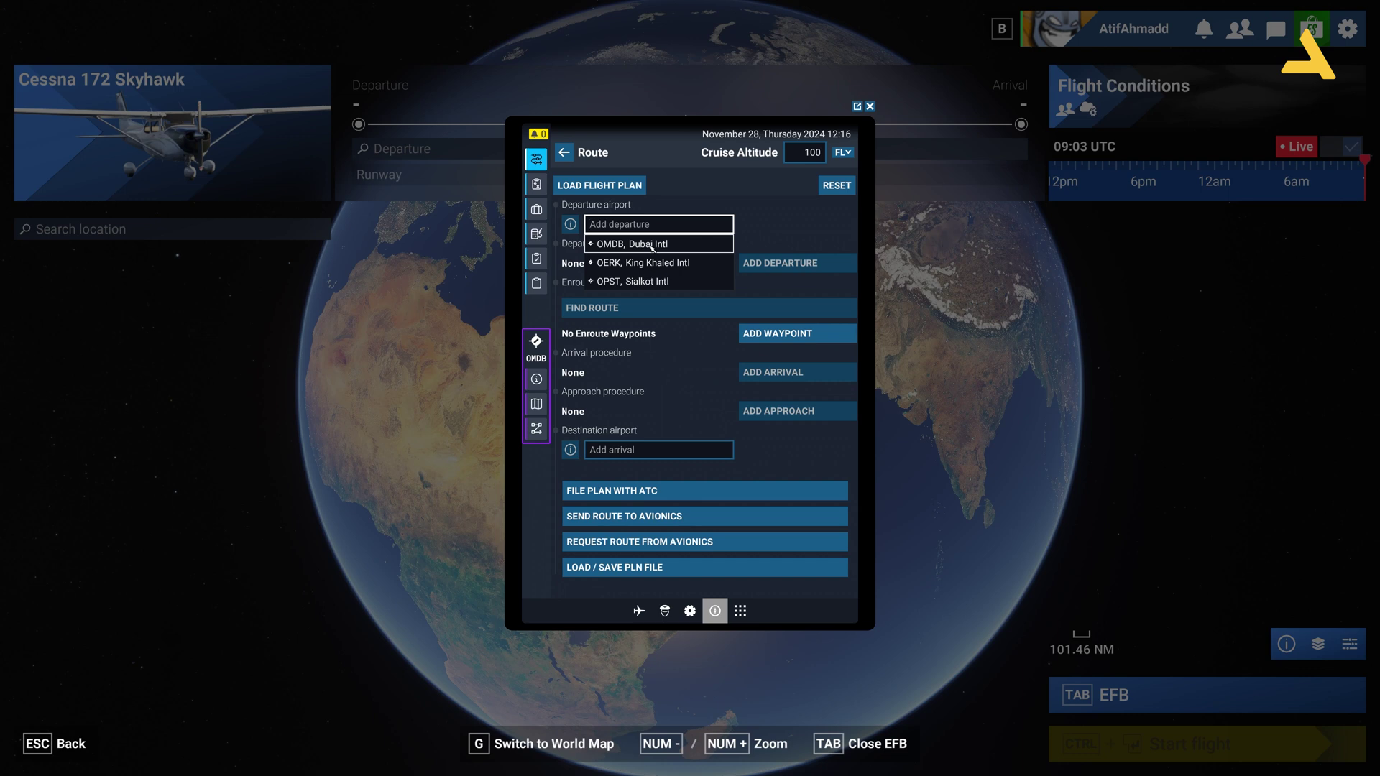
click(652, 245)
click(797, 225)
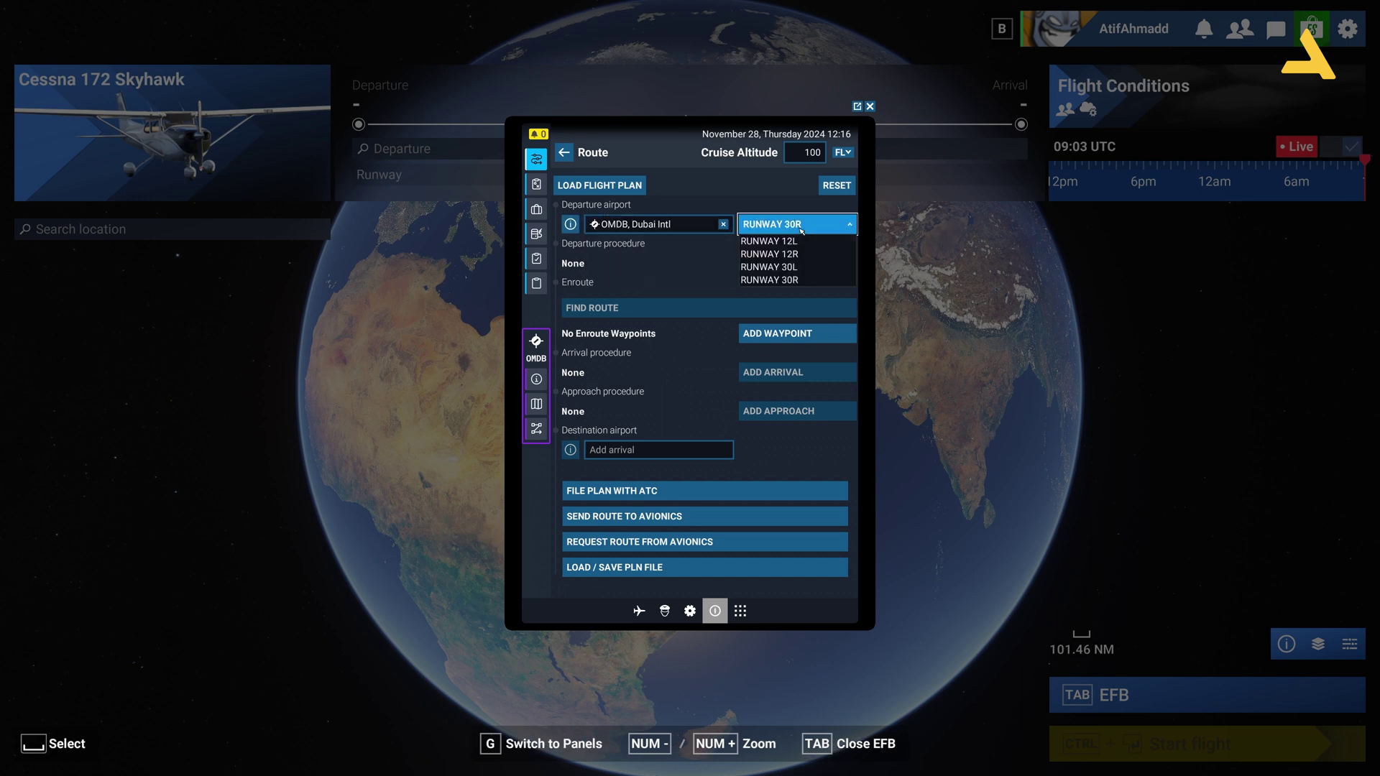
click(788, 267)
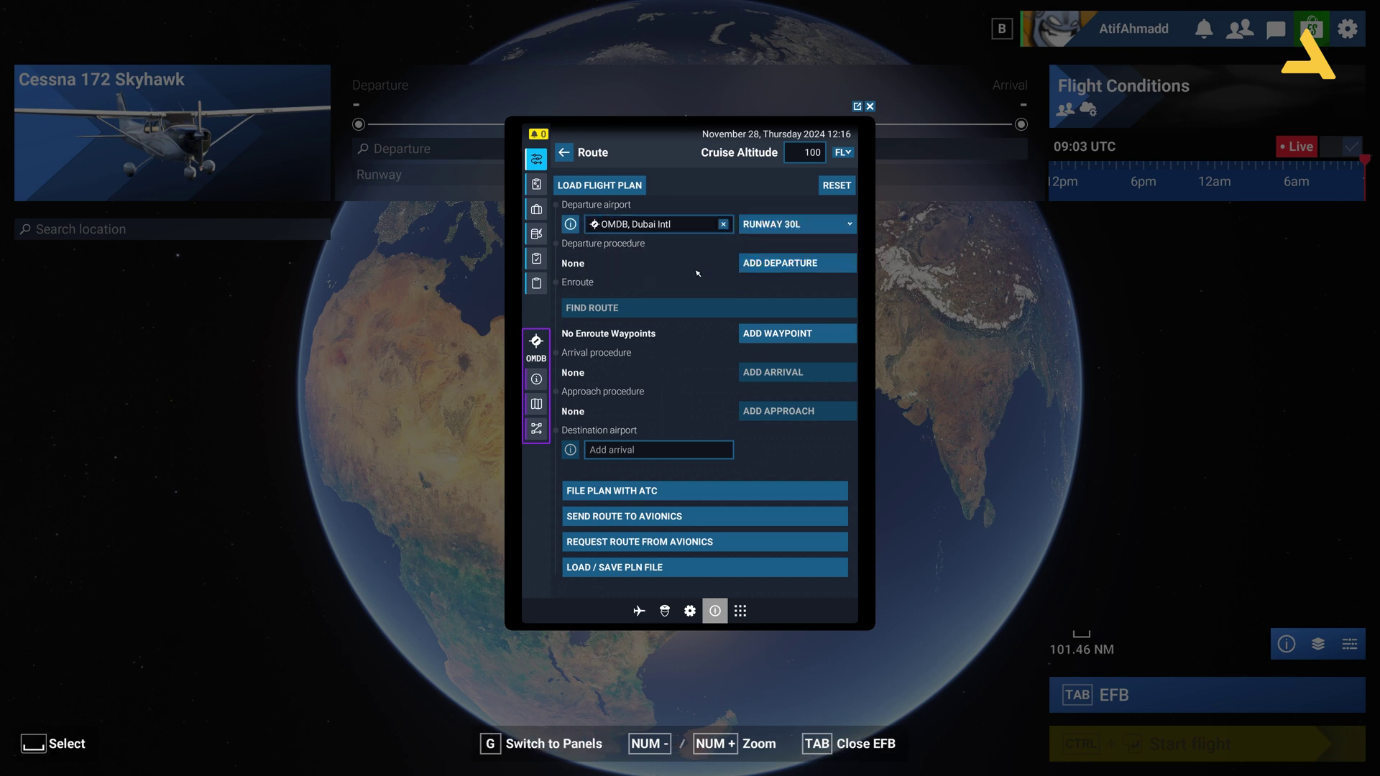
Set the destination to OMDB, Dubai Intl, landing on runway 12R instead of 12L
click(619, 450)
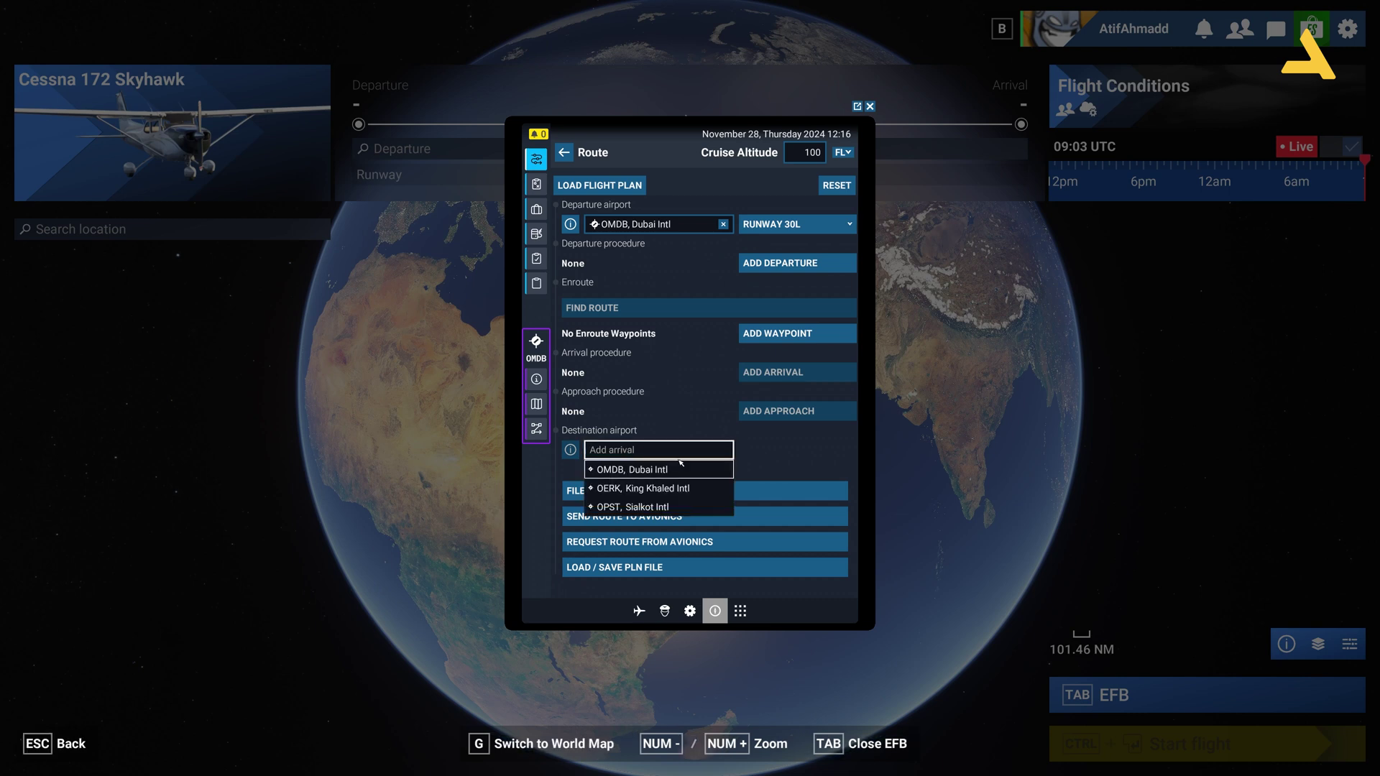
click(621, 470)
click(798, 451)
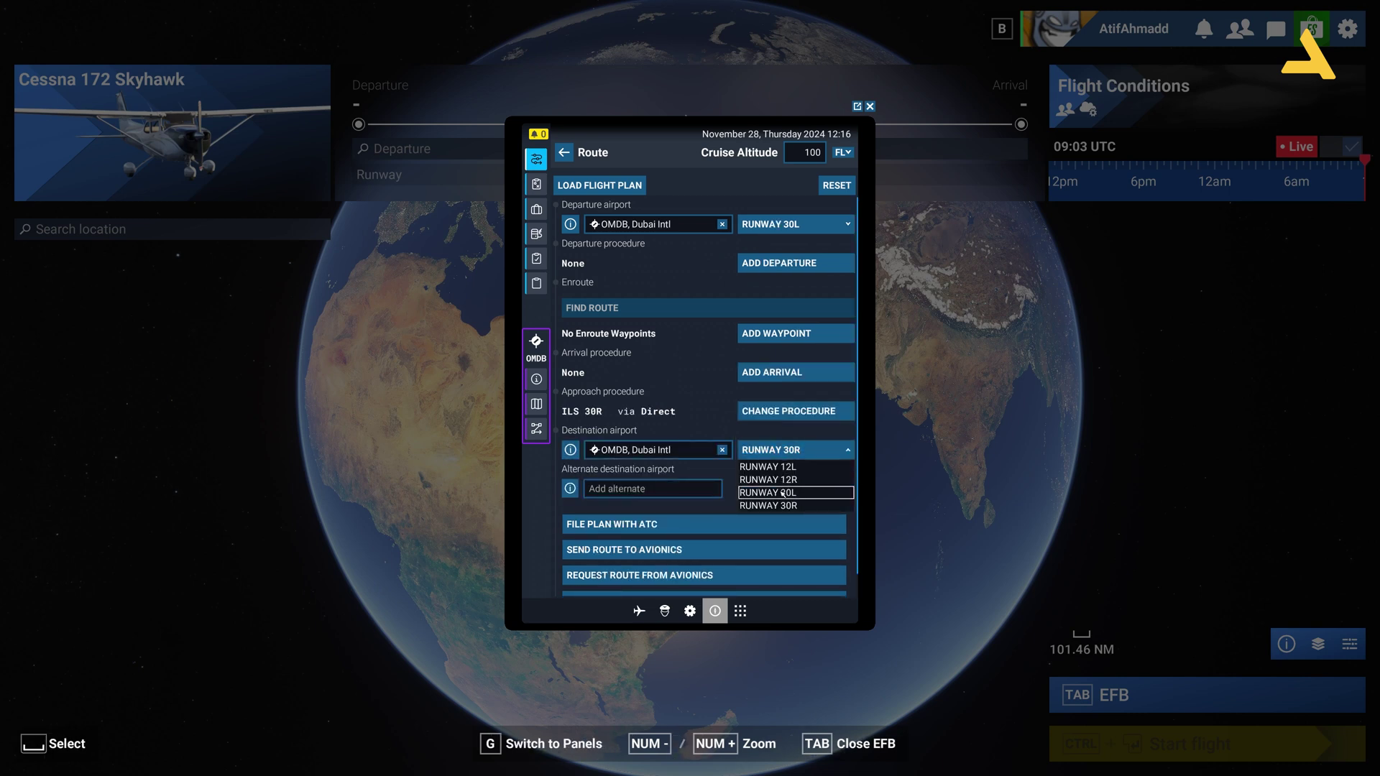
click(781, 468)
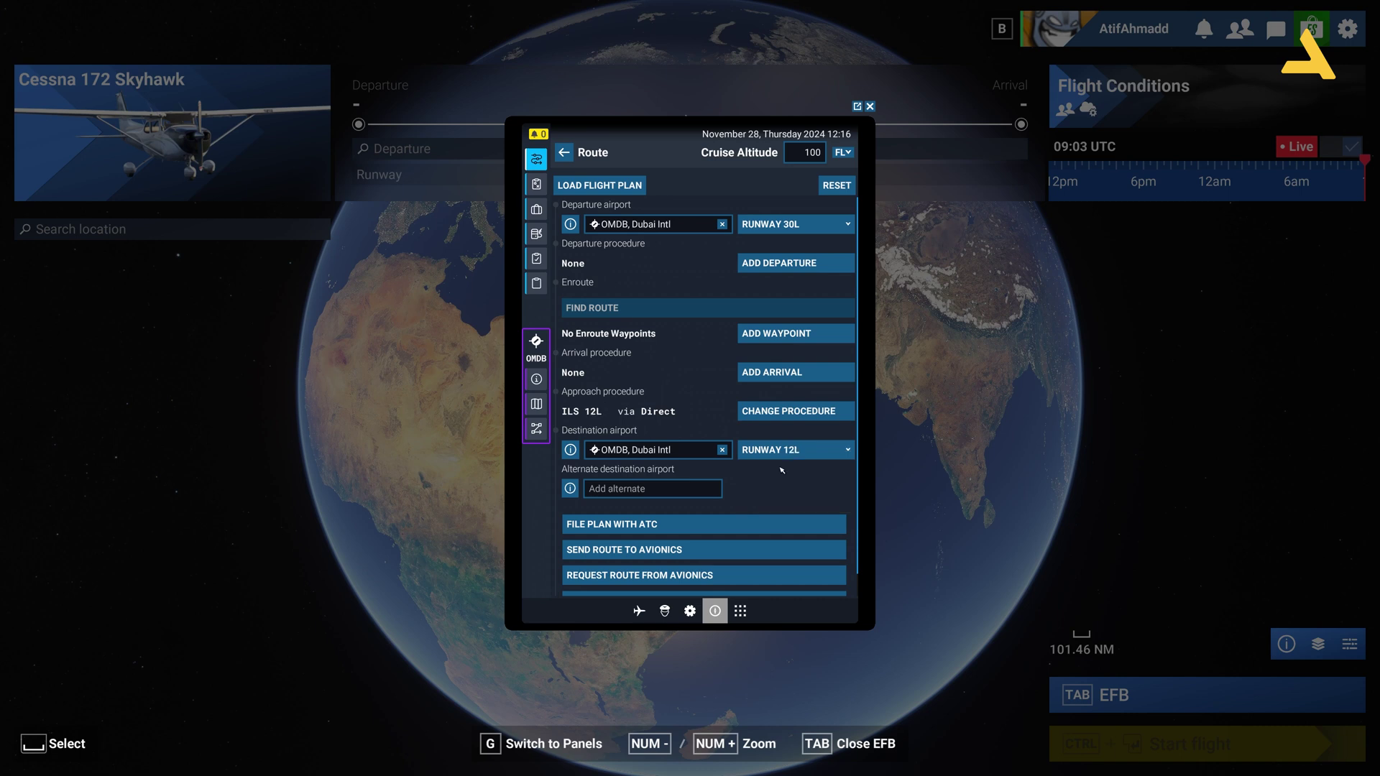
click(784, 450)
click(784, 483)
Add an enroute waypoint and switch its facility type to COORDS
click(771, 336)
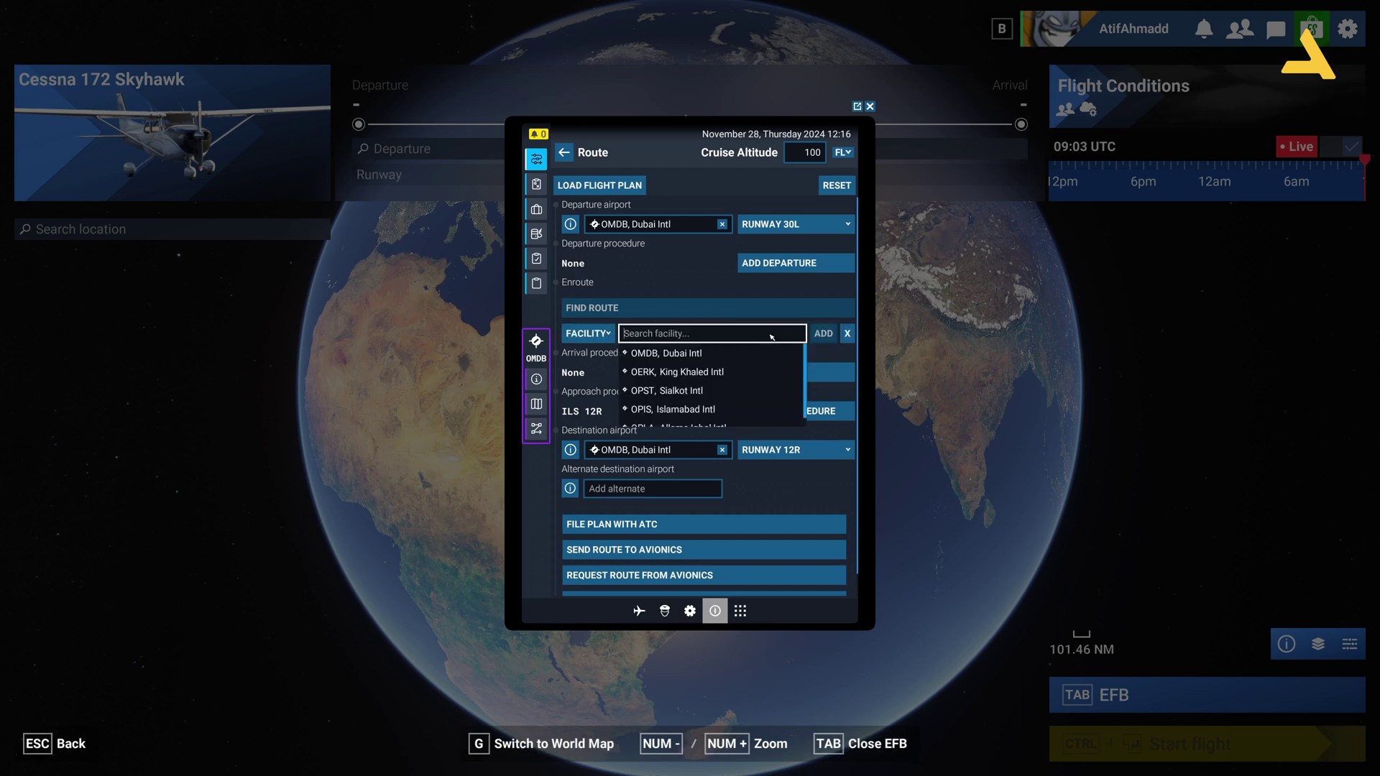
click(601, 334)
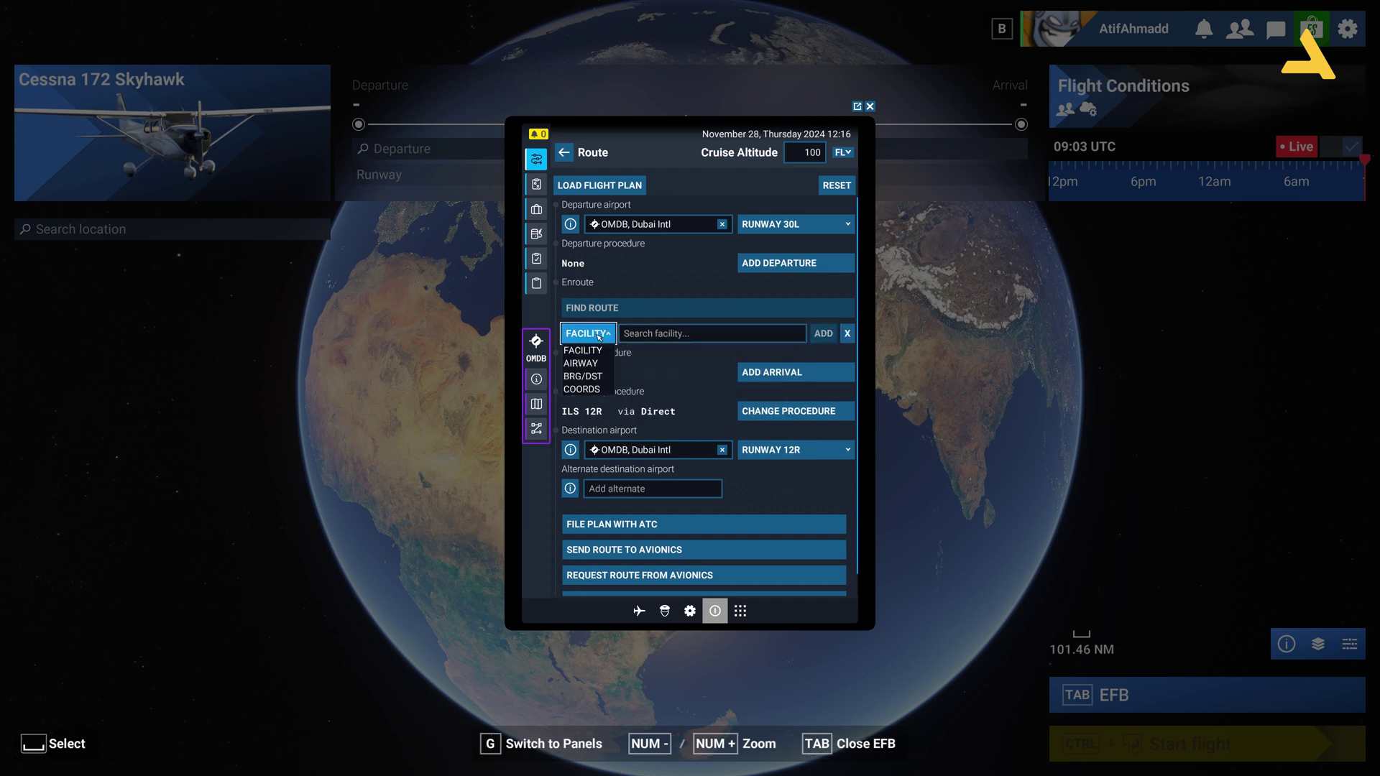
click(596, 390)
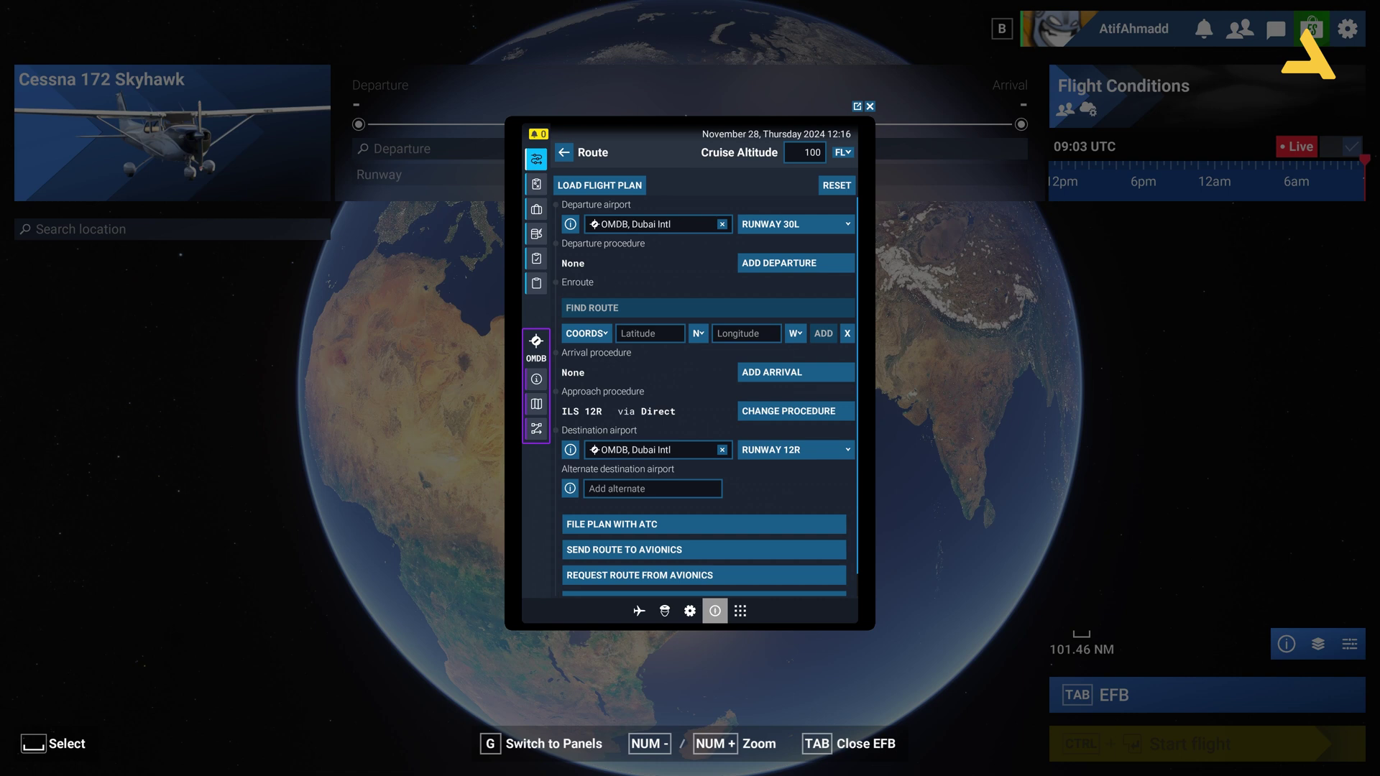
Check the hemisphere dropdowns, leaving latitude on N and longitude on W
click(698, 334)
click(698, 335)
click(697, 335)
click(771, 335)
click(795, 334)
click(791, 363)
click(696, 334)
click(795, 333)
Switch to Google Maps and read coordinates of two Indian Ocean points
key(alt+Tab)
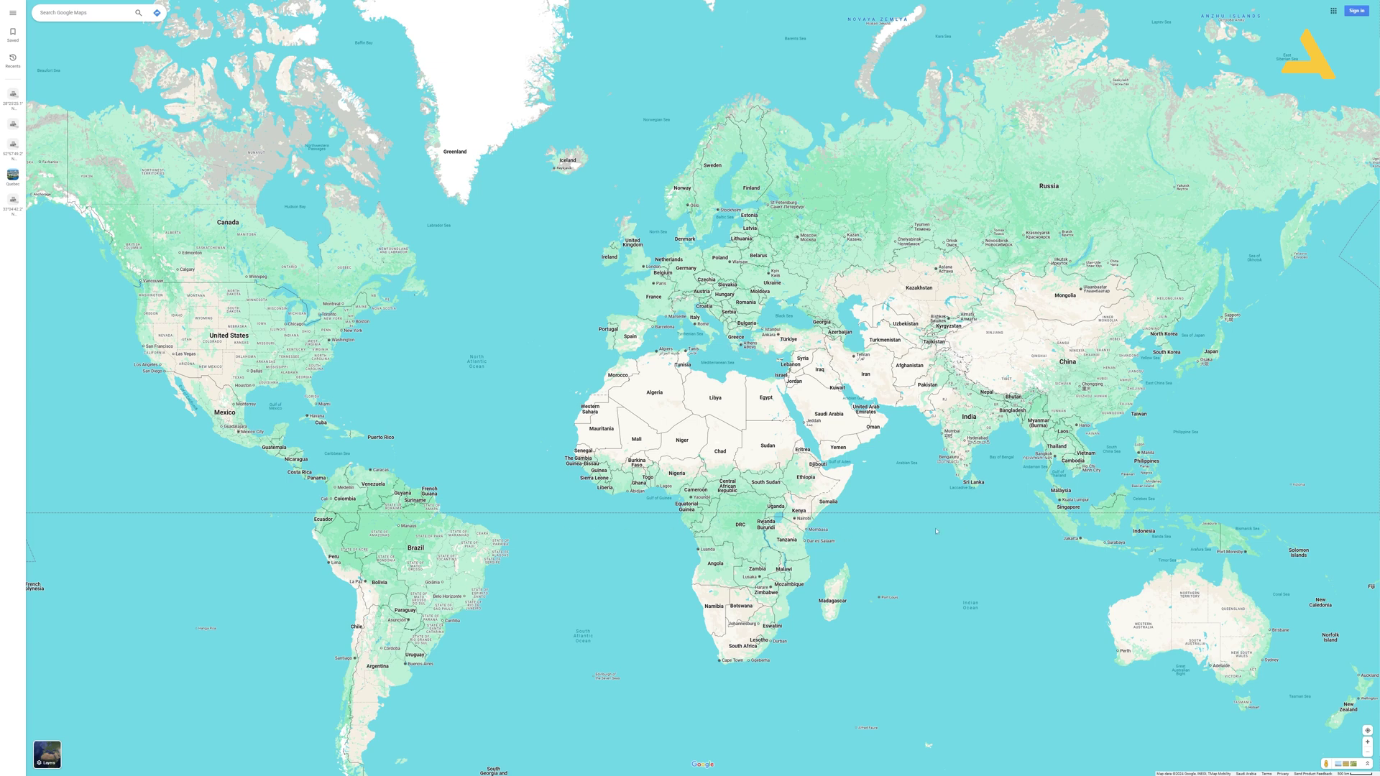
right_click(969, 524)
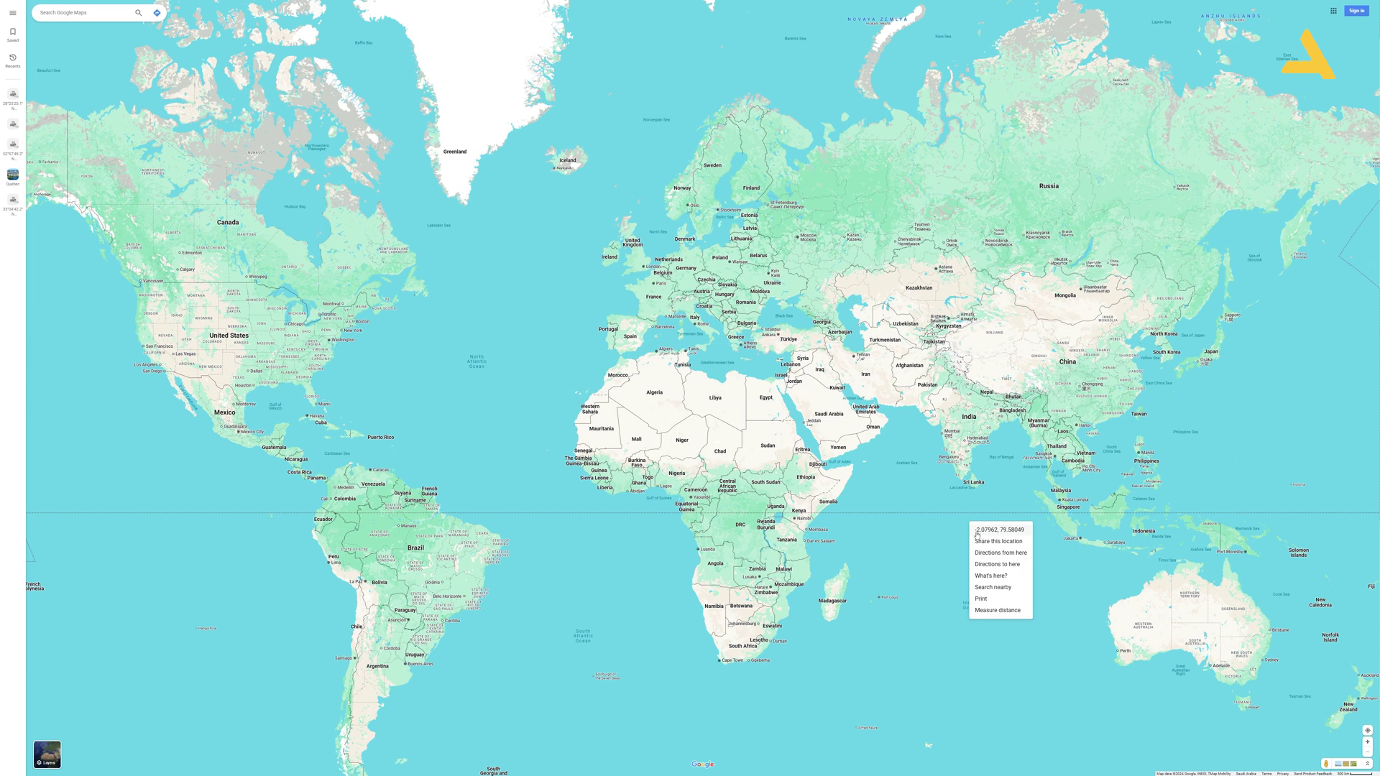
right_click(975, 507)
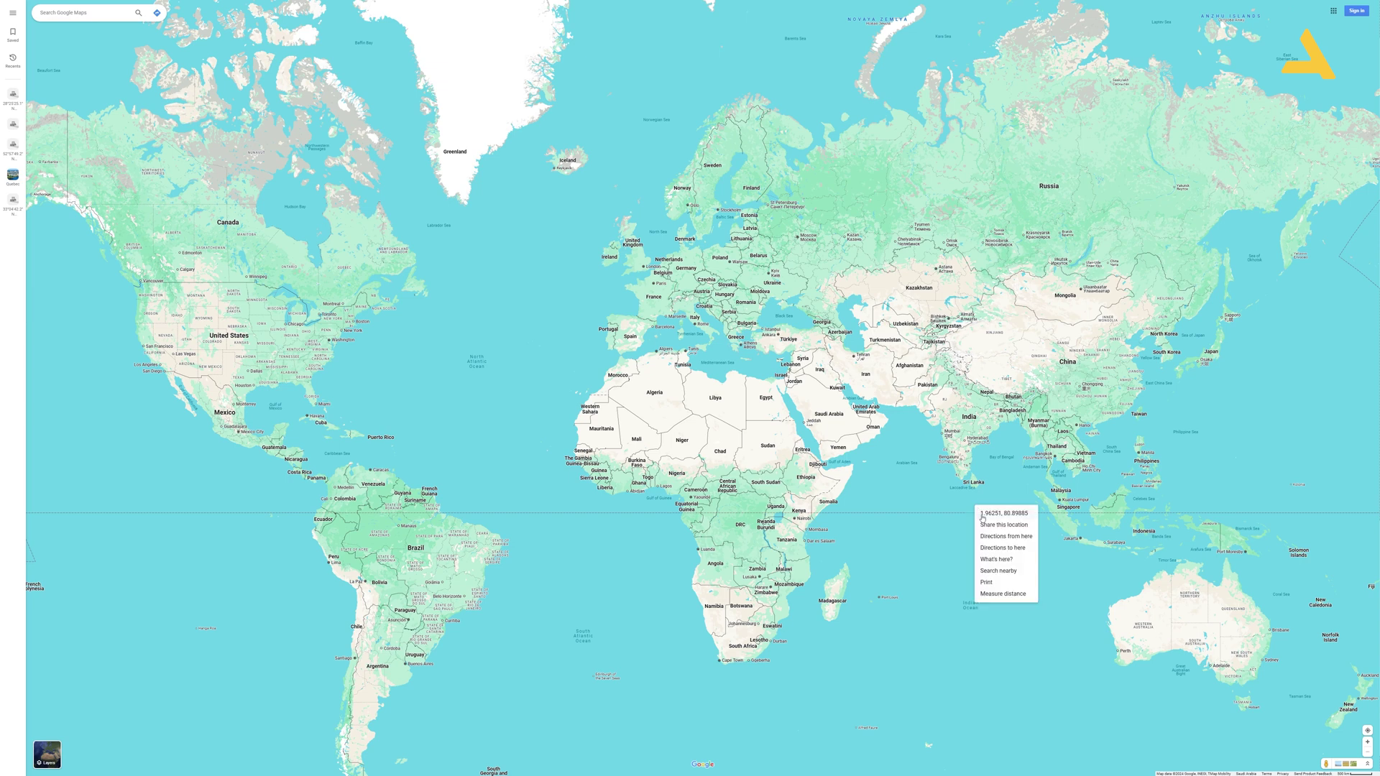
click(906, 499)
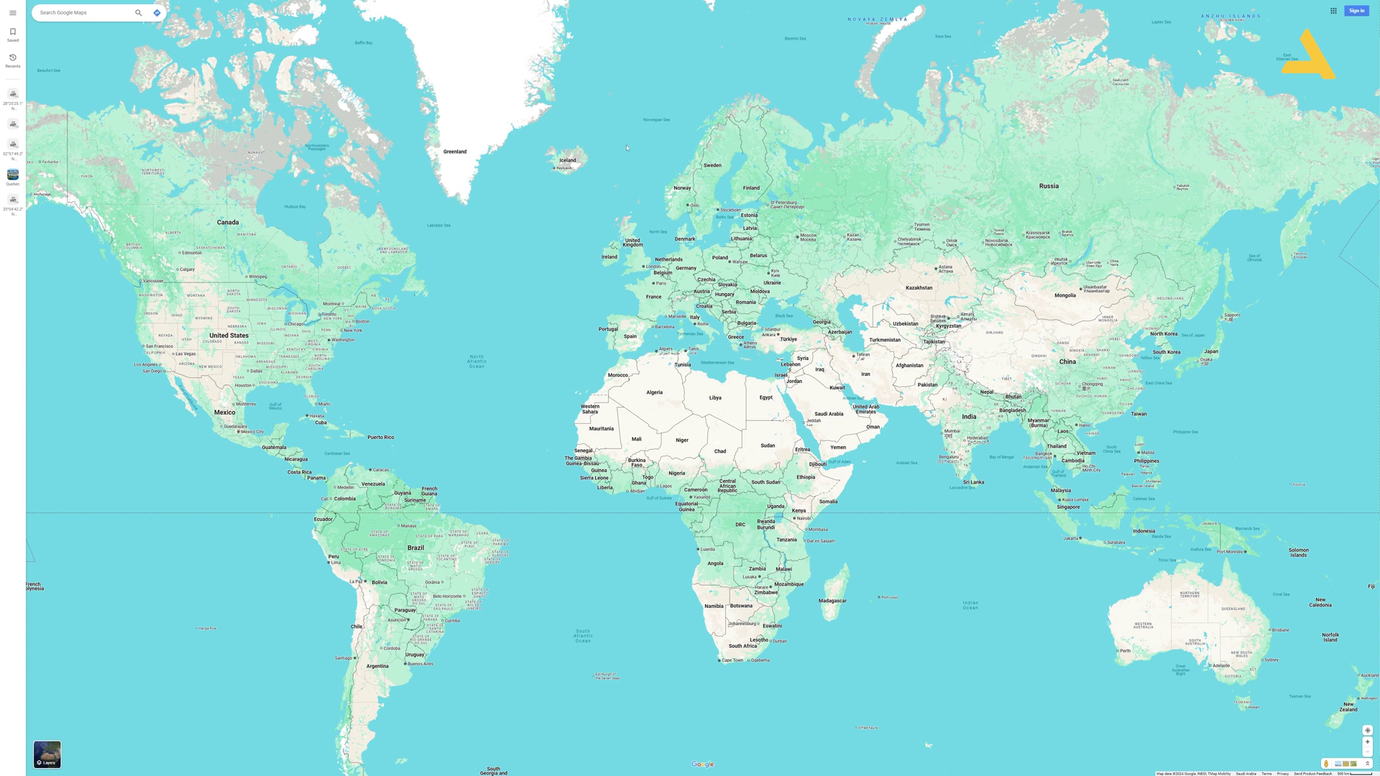
Read coordinates of spots across the North Sea and around Shetland, then dismiss the popup
right_click(672, 248)
right_click(655, 248)
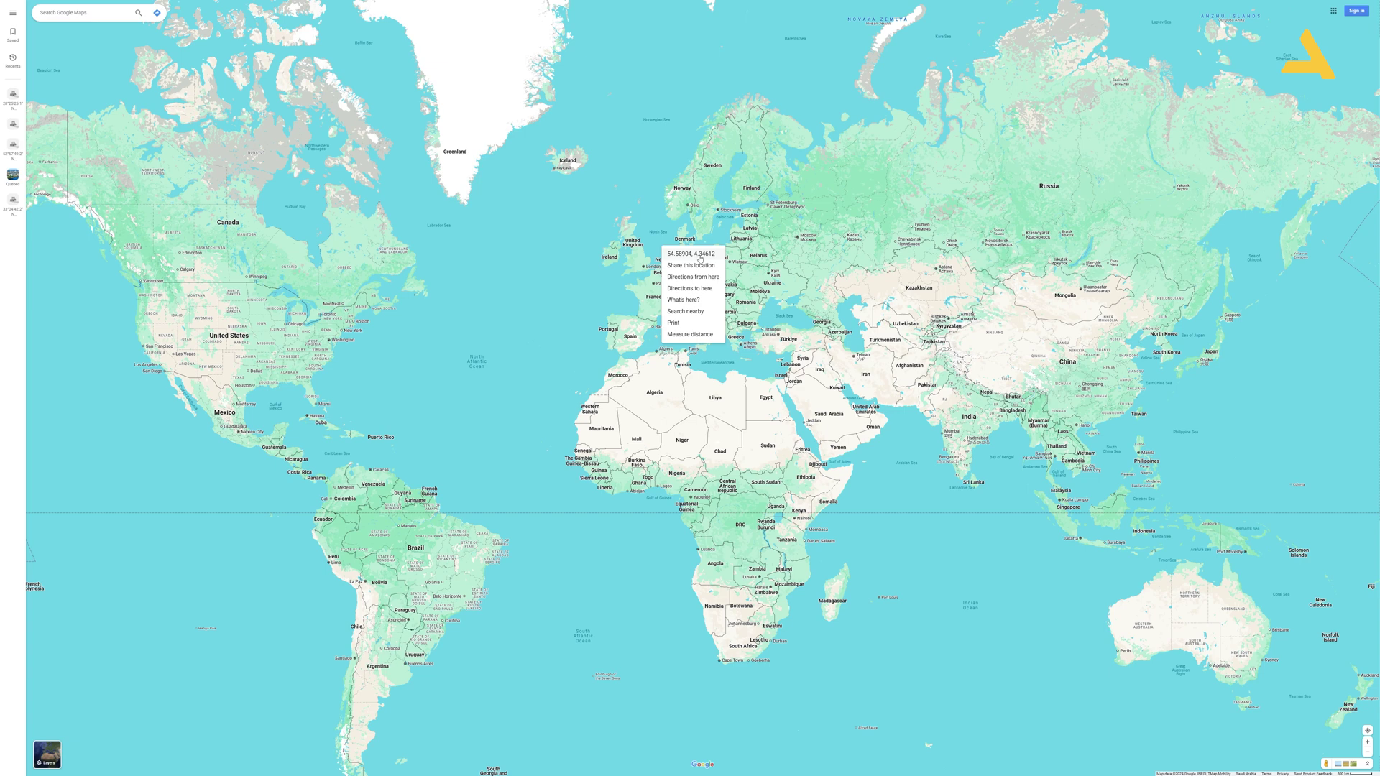
right_click(650, 249)
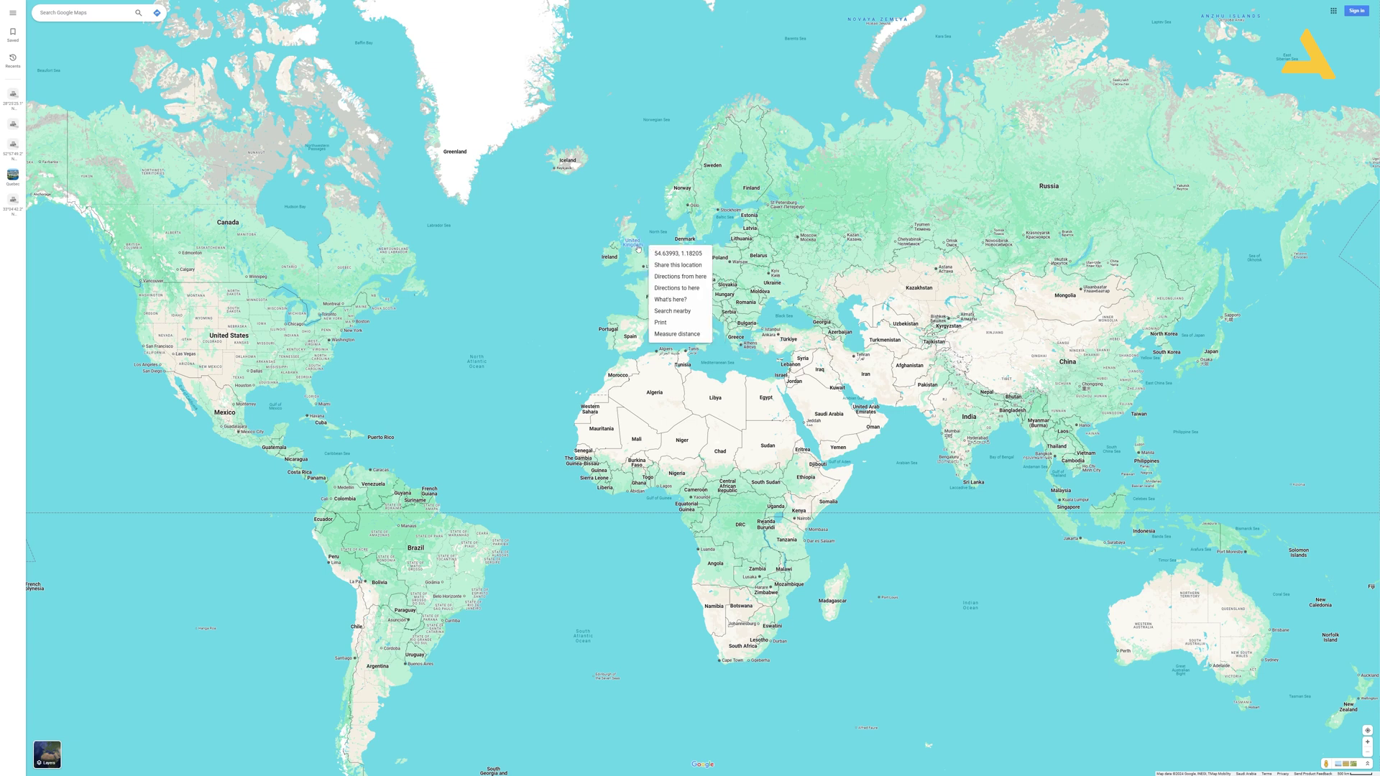
right_click(655, 208)
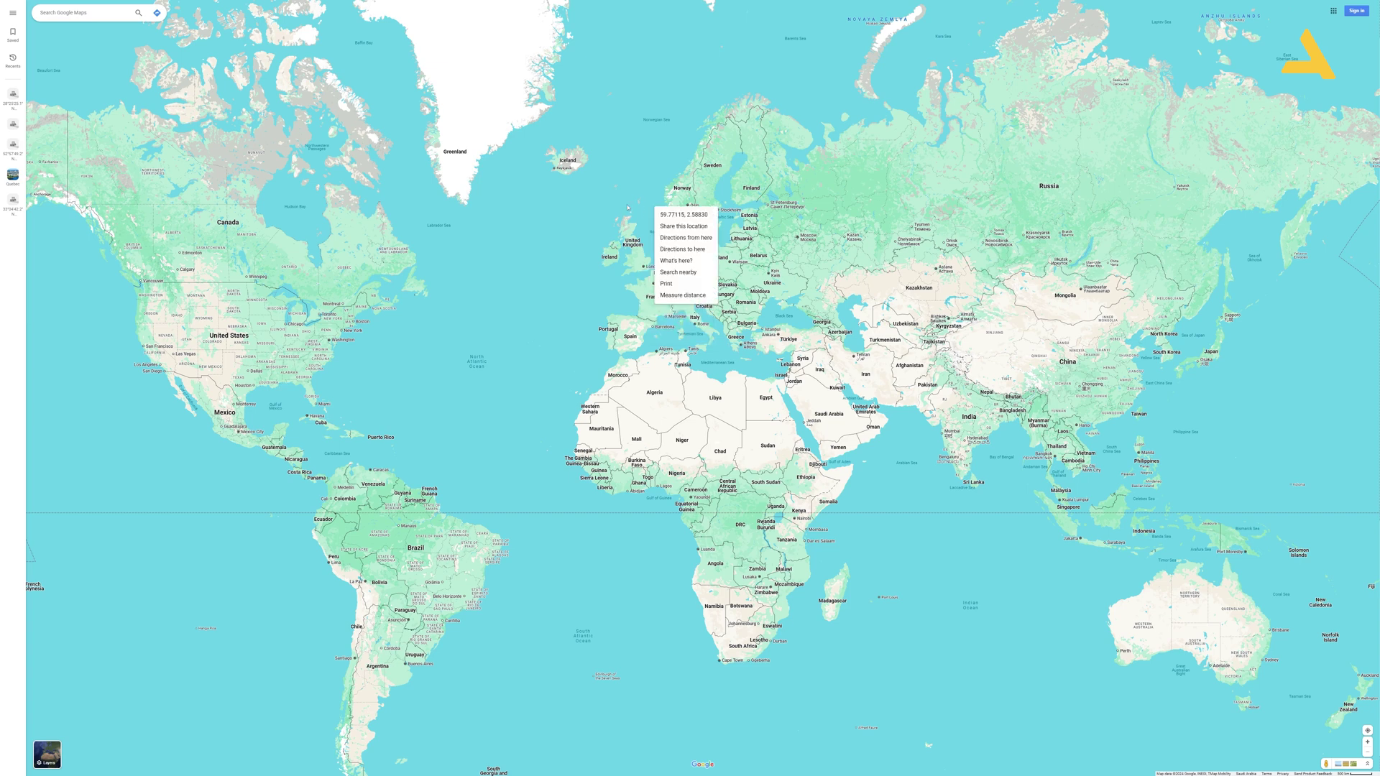
right_click(625, 207)
right_click(631, 205)
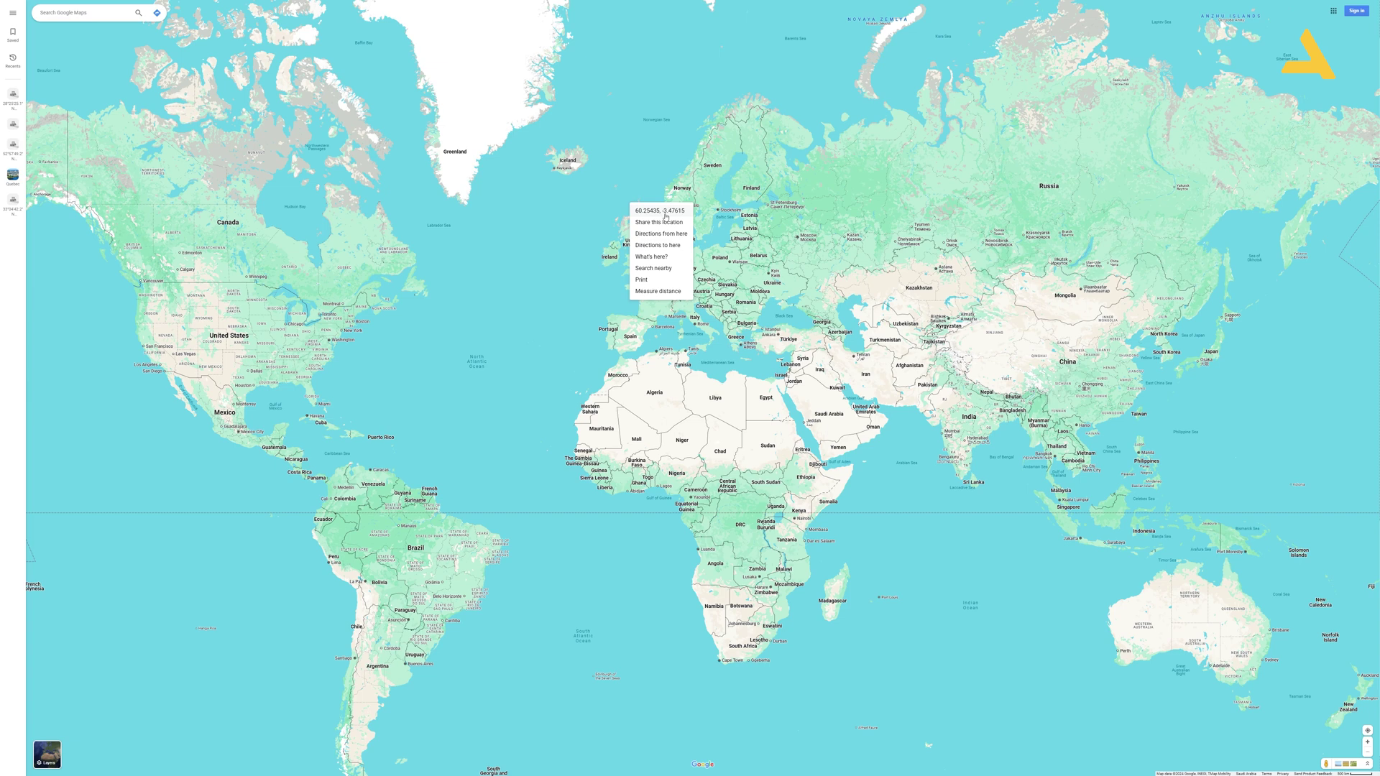
right_click(644, 203)
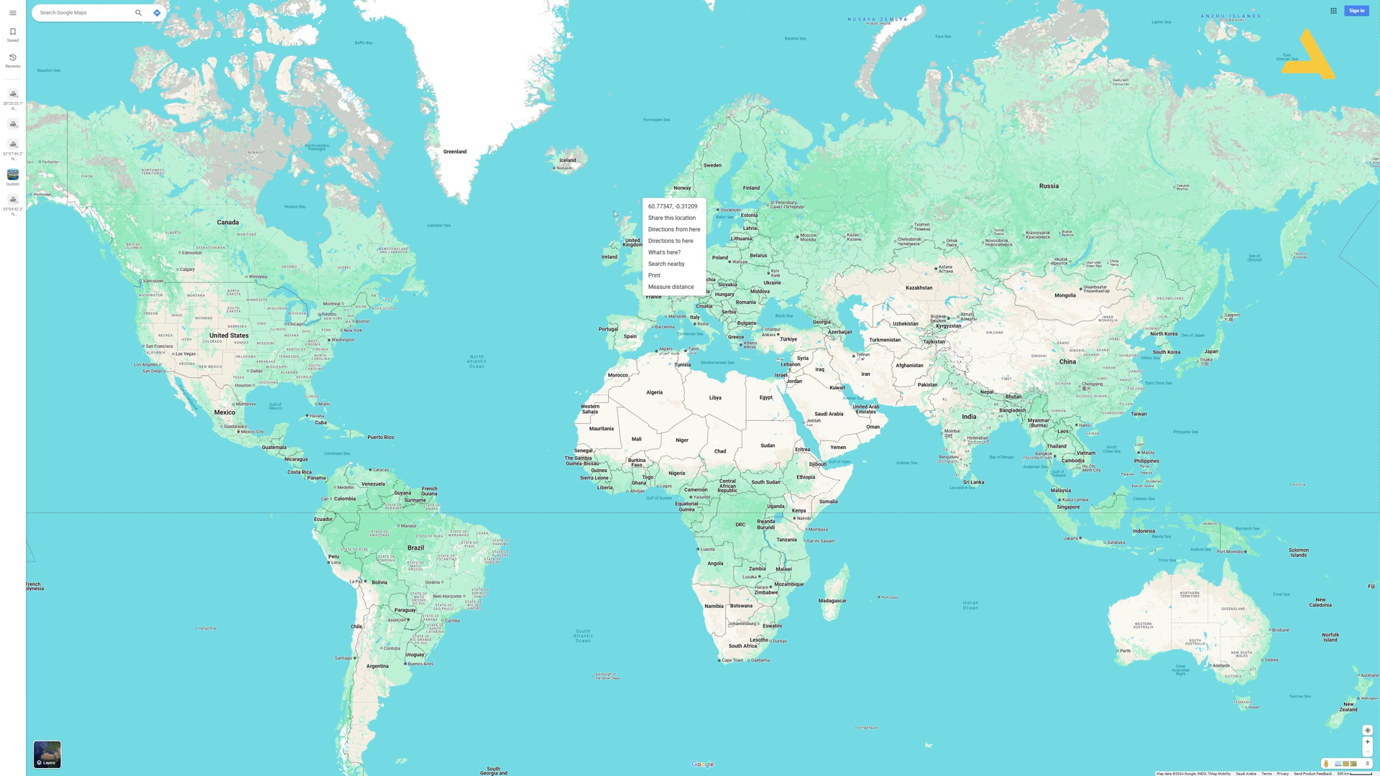
right_click(652, 198)
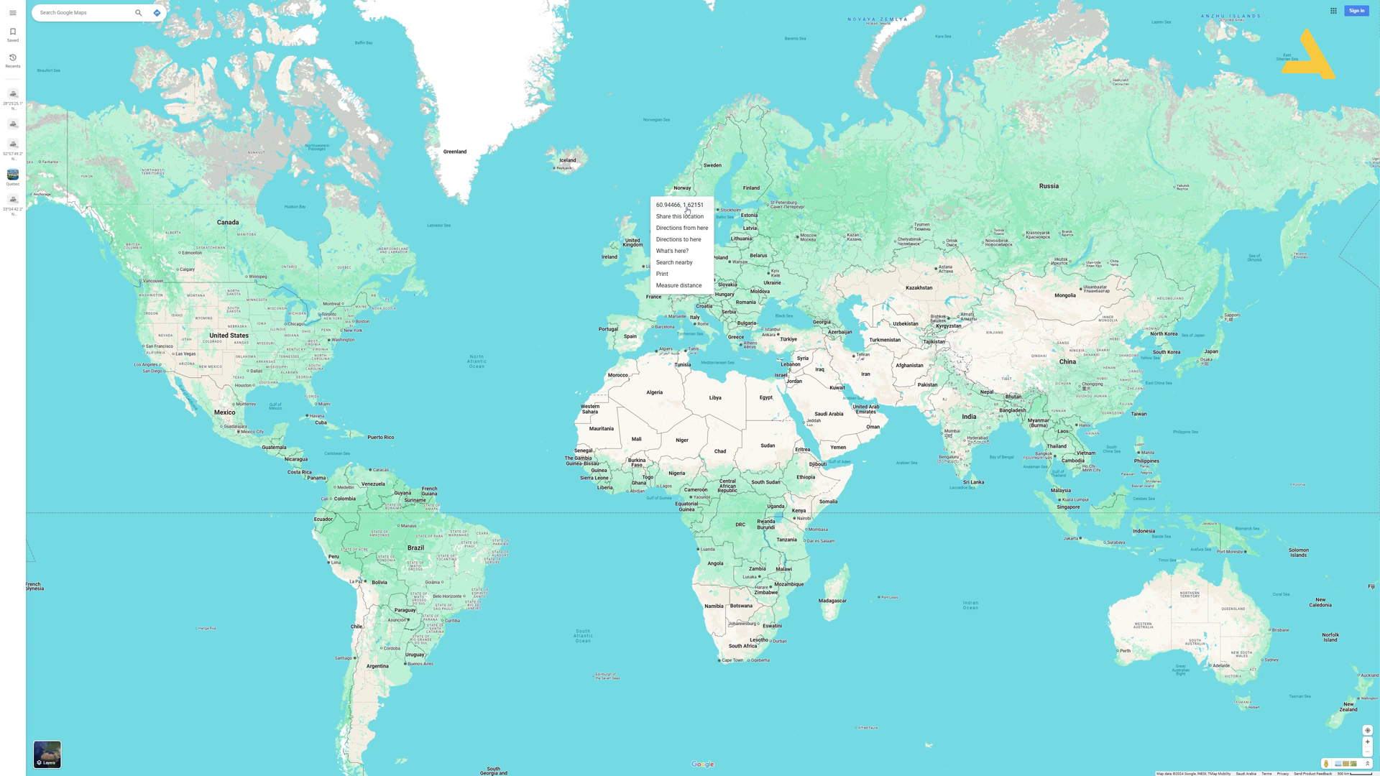
key(Escape)
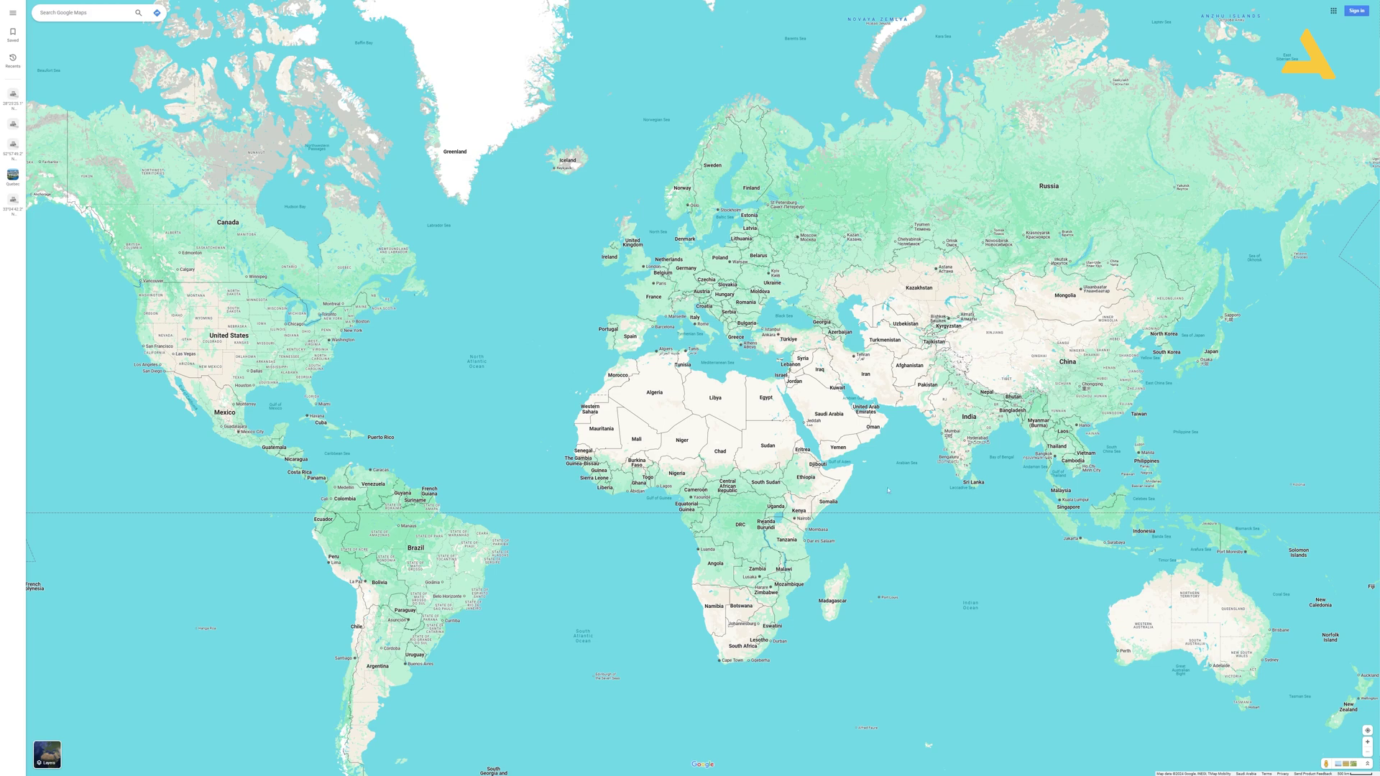
Zoom the map into Dubai and copy a spot's coordinates
drag(863, 421, 760, 416)
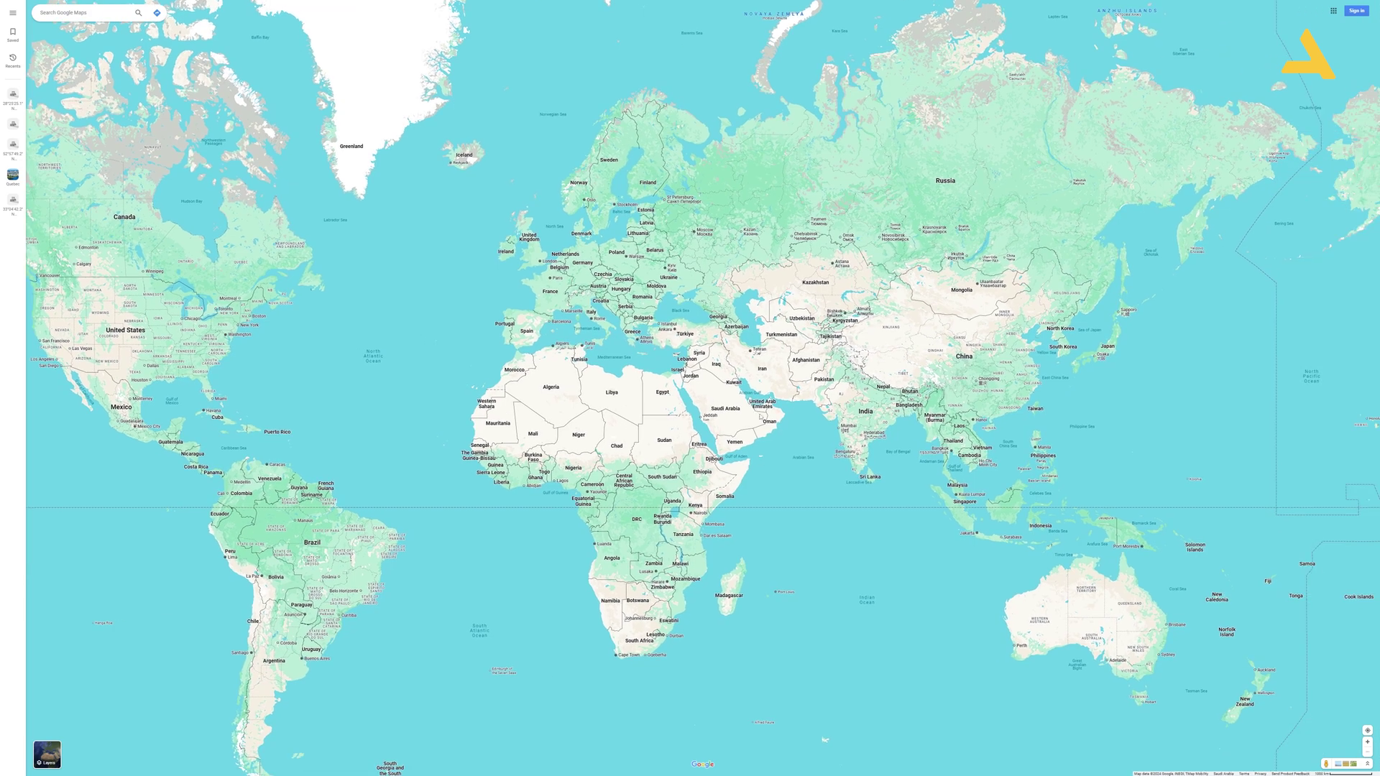
scroll(761, 415, up, 5)
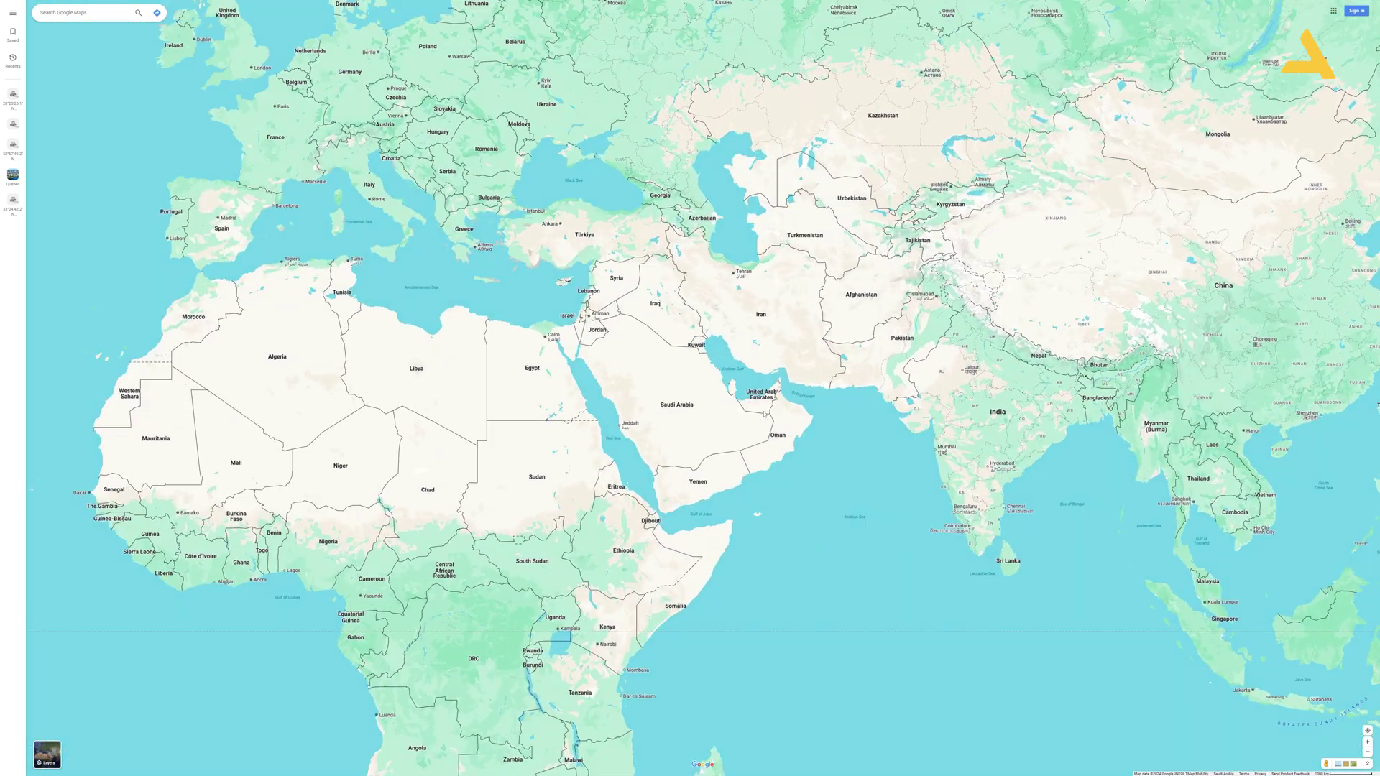
scroll(767, 415, up, 5)
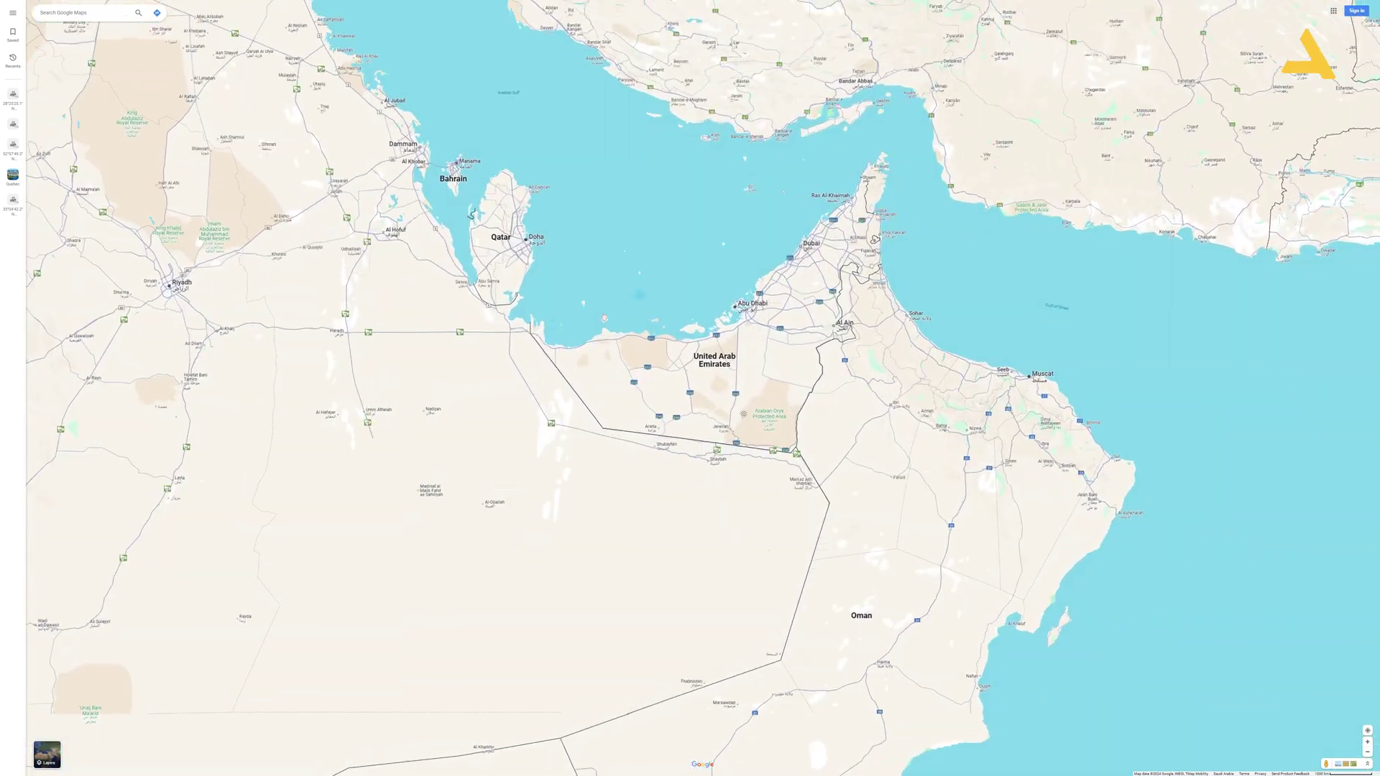
scroll(713, 342, up, 5)
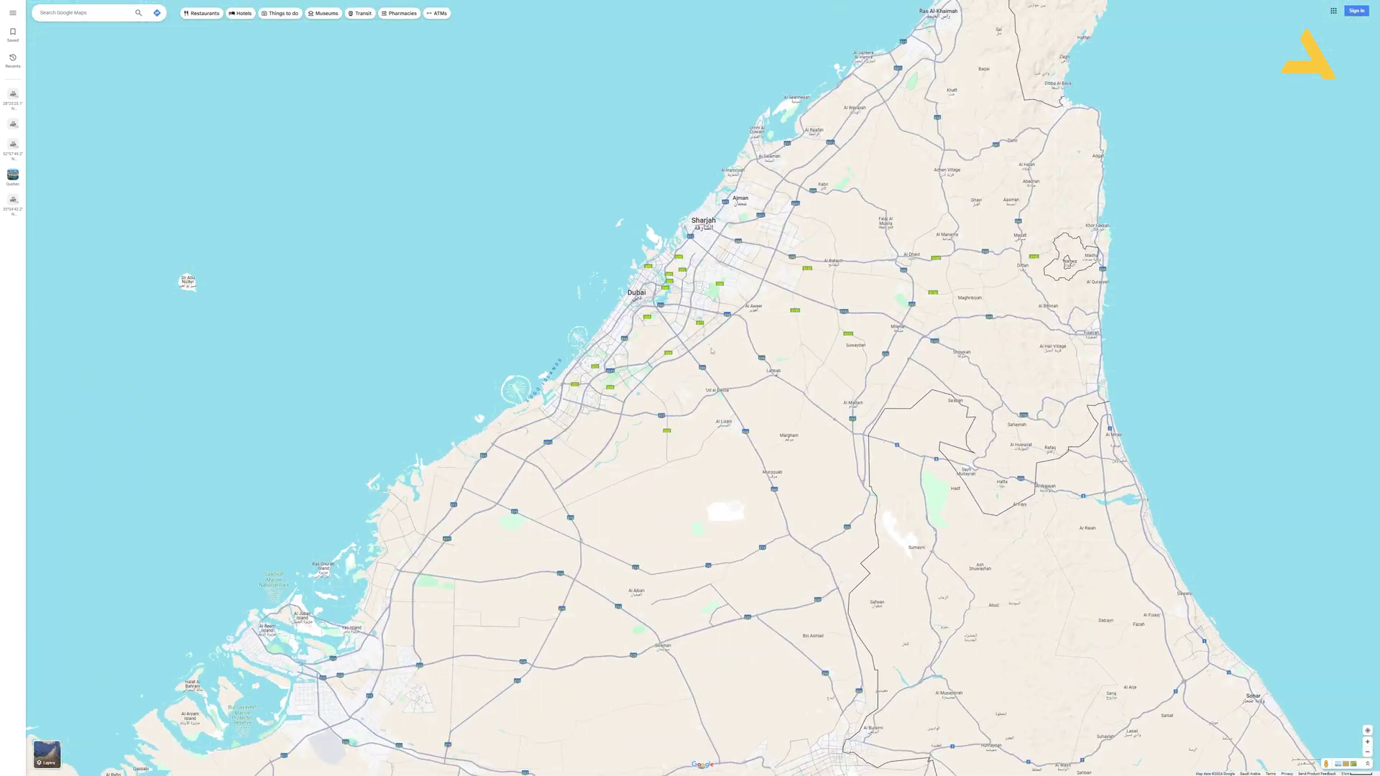
drag(648, 359, 711, 402)
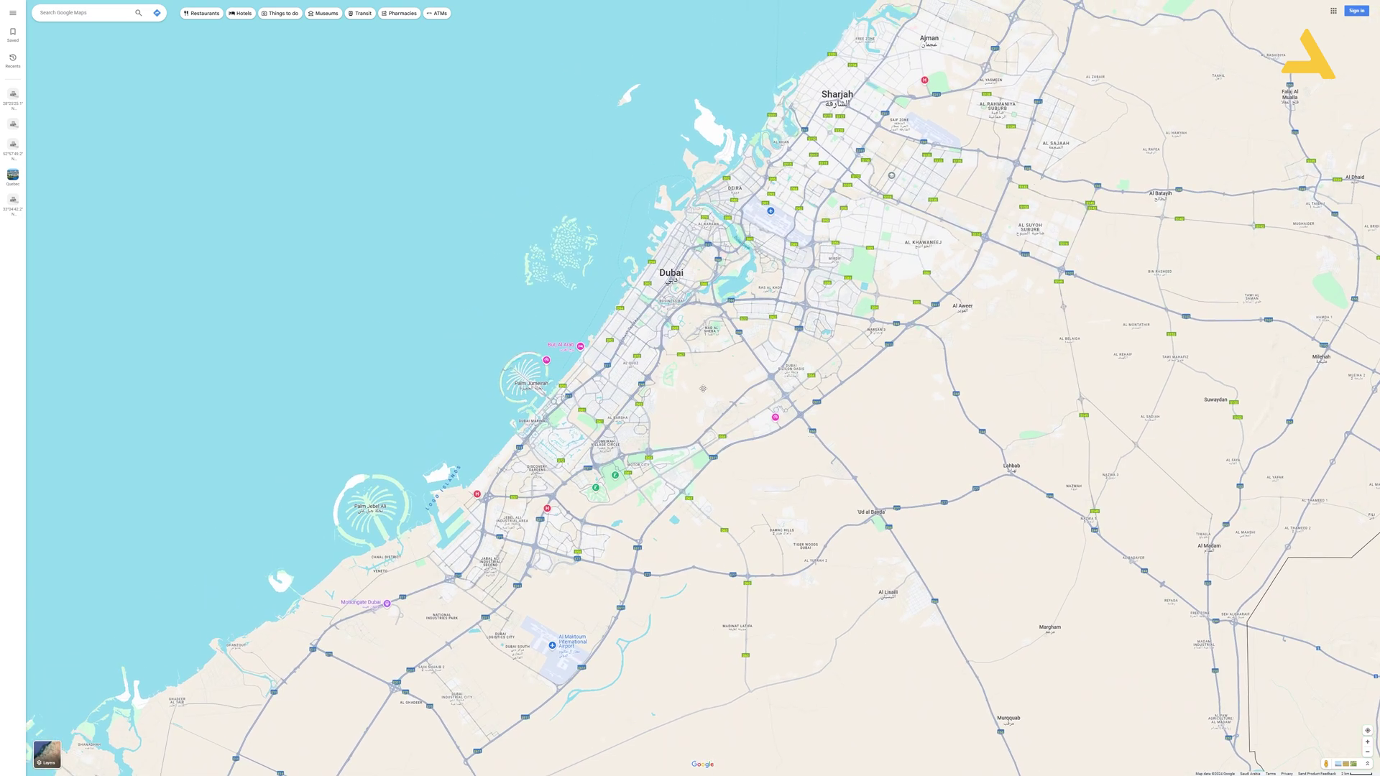
right_click(706, 390)
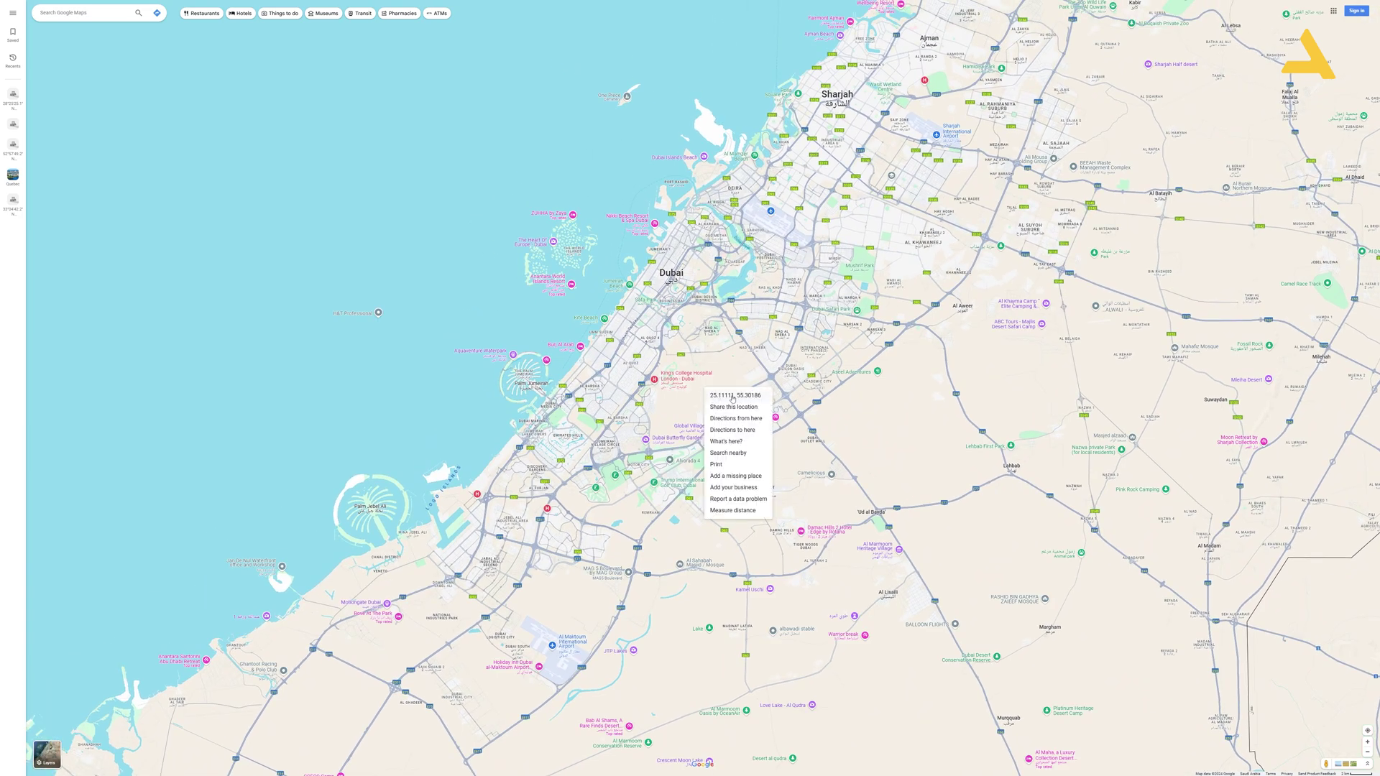
click(729, 396)
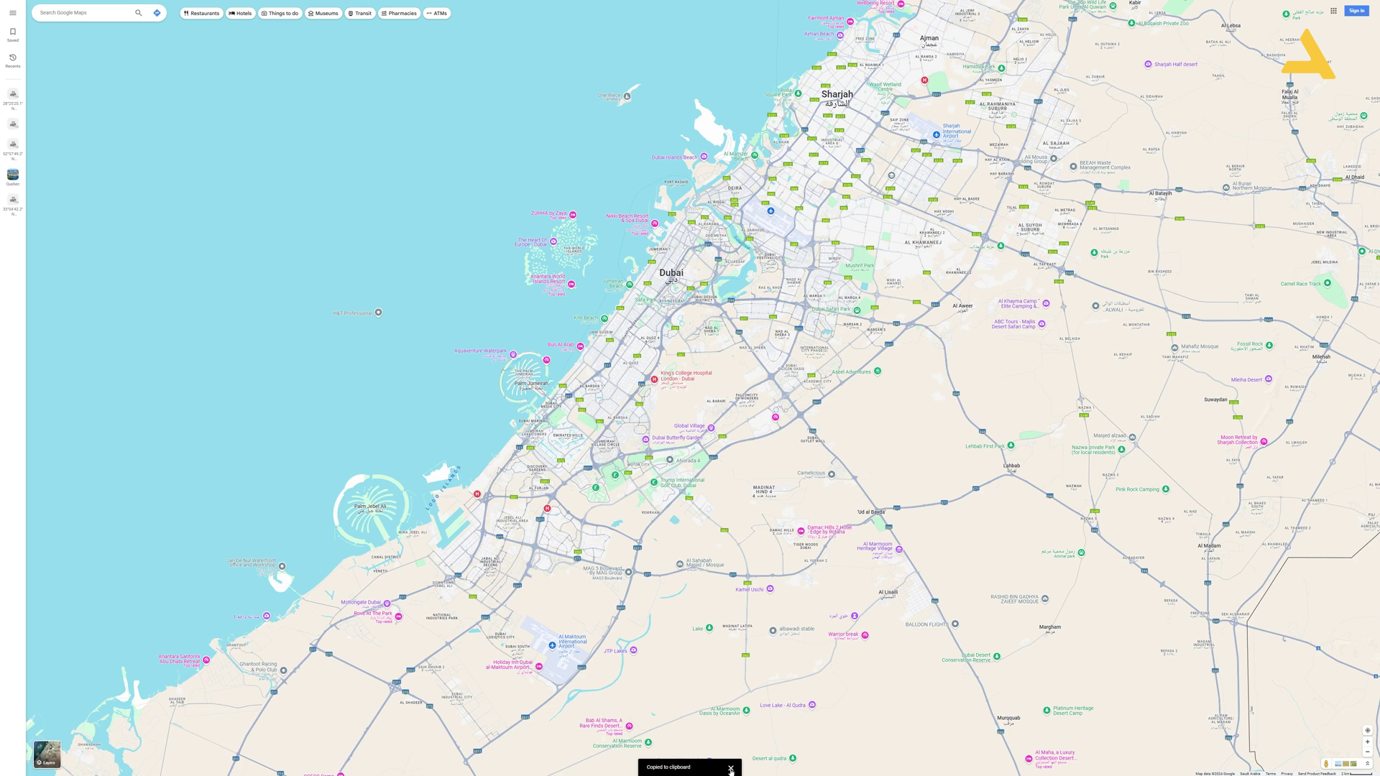
Open the place card details and pin for 25°07'27.4"N 55°18'59.1"E
click(720, 373)
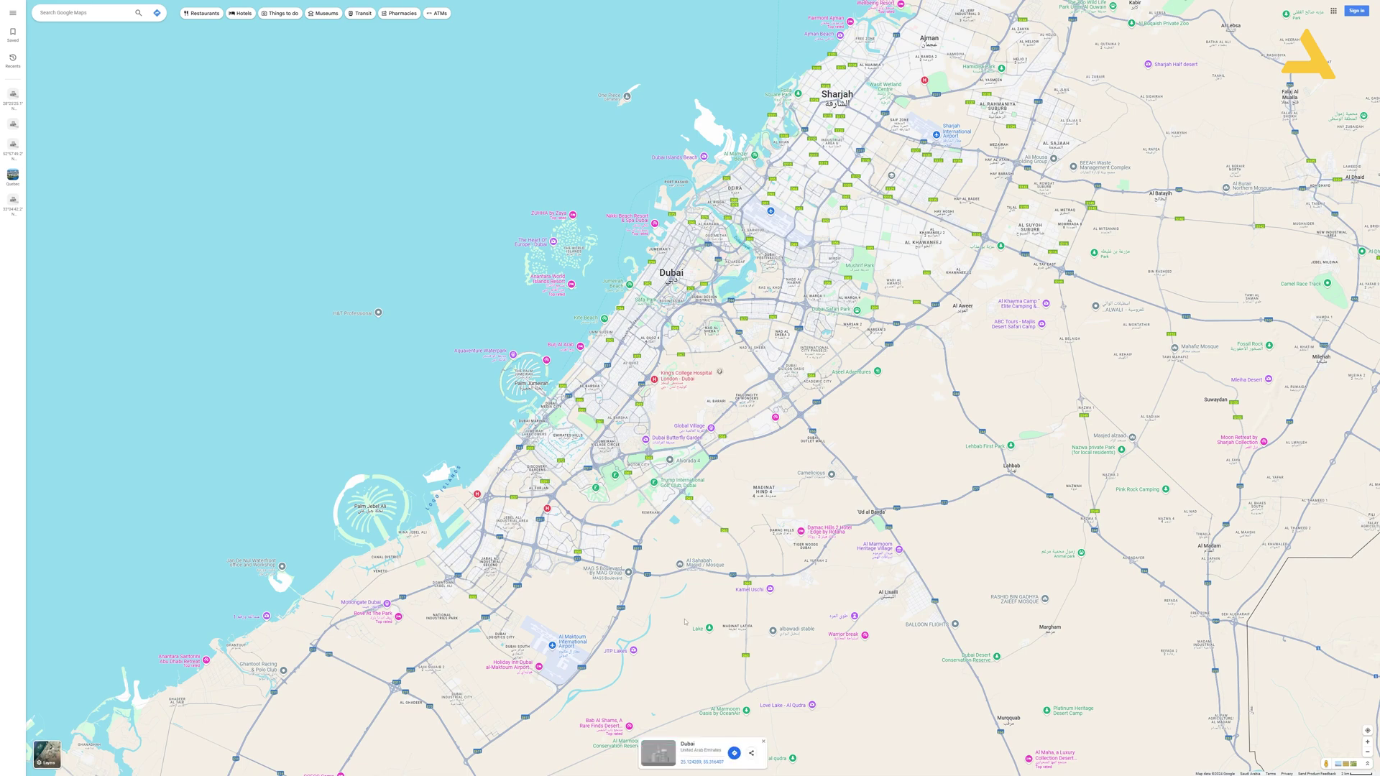
click(702, 762)
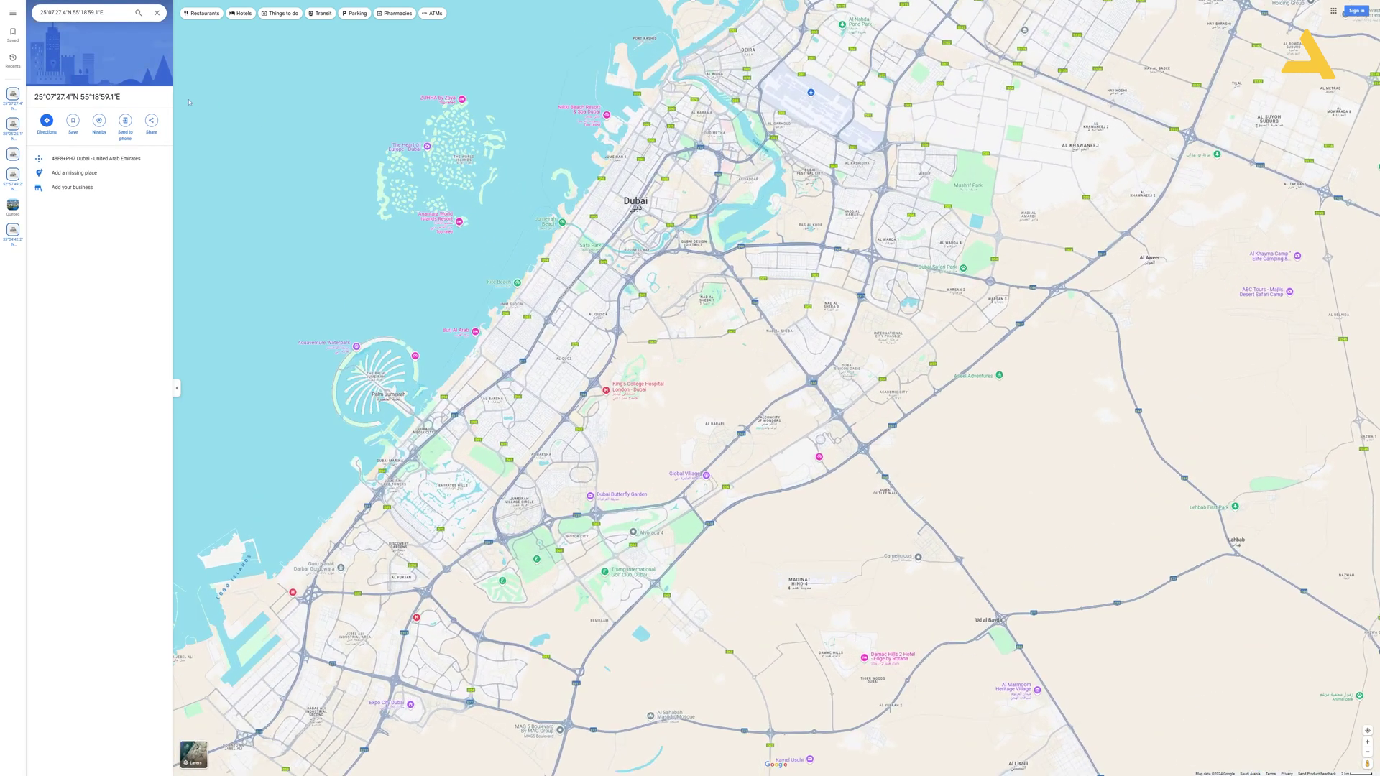
scroll(764, 425, down, 5)
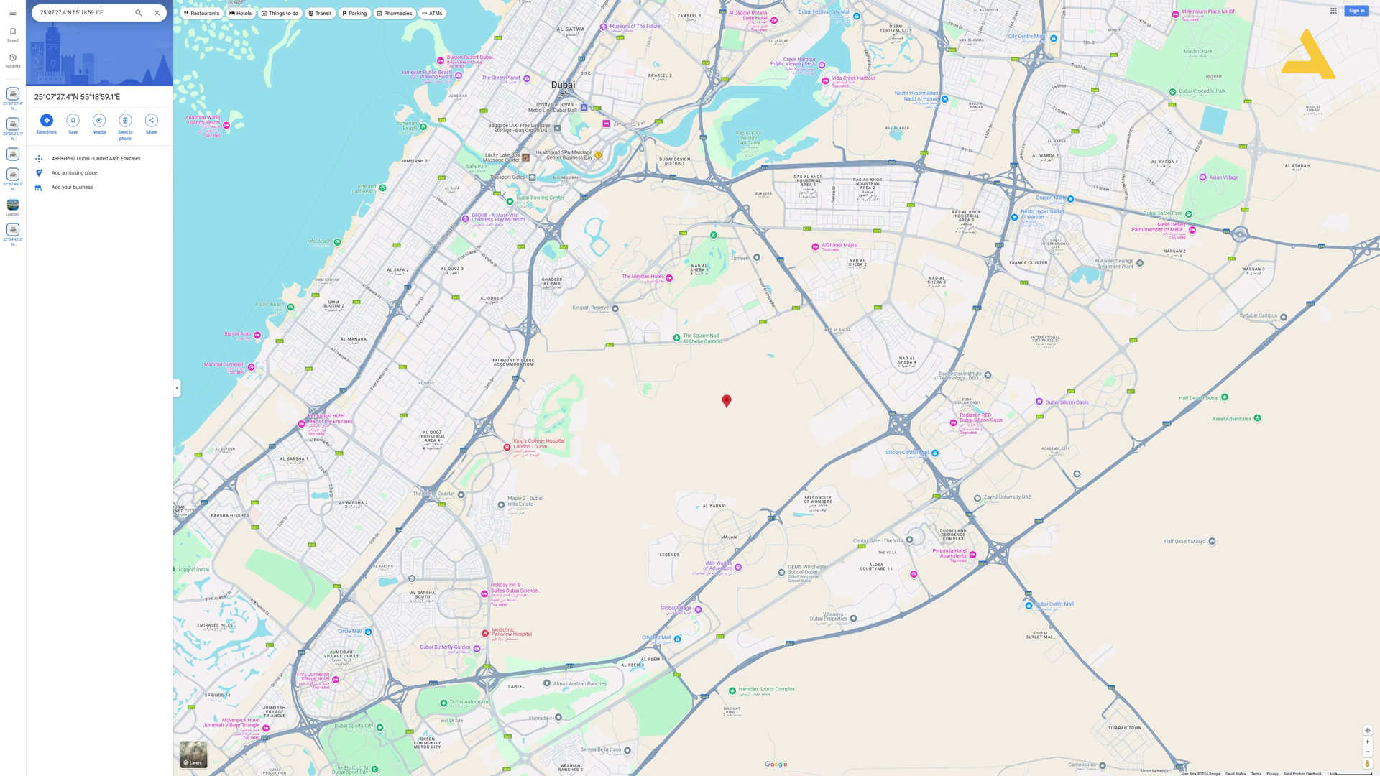
scroll(726, 410, down, 5)
Zoom out to the UAE and back into central Dubai, then clear the pin's details
scroll(757, 508, down, 5)
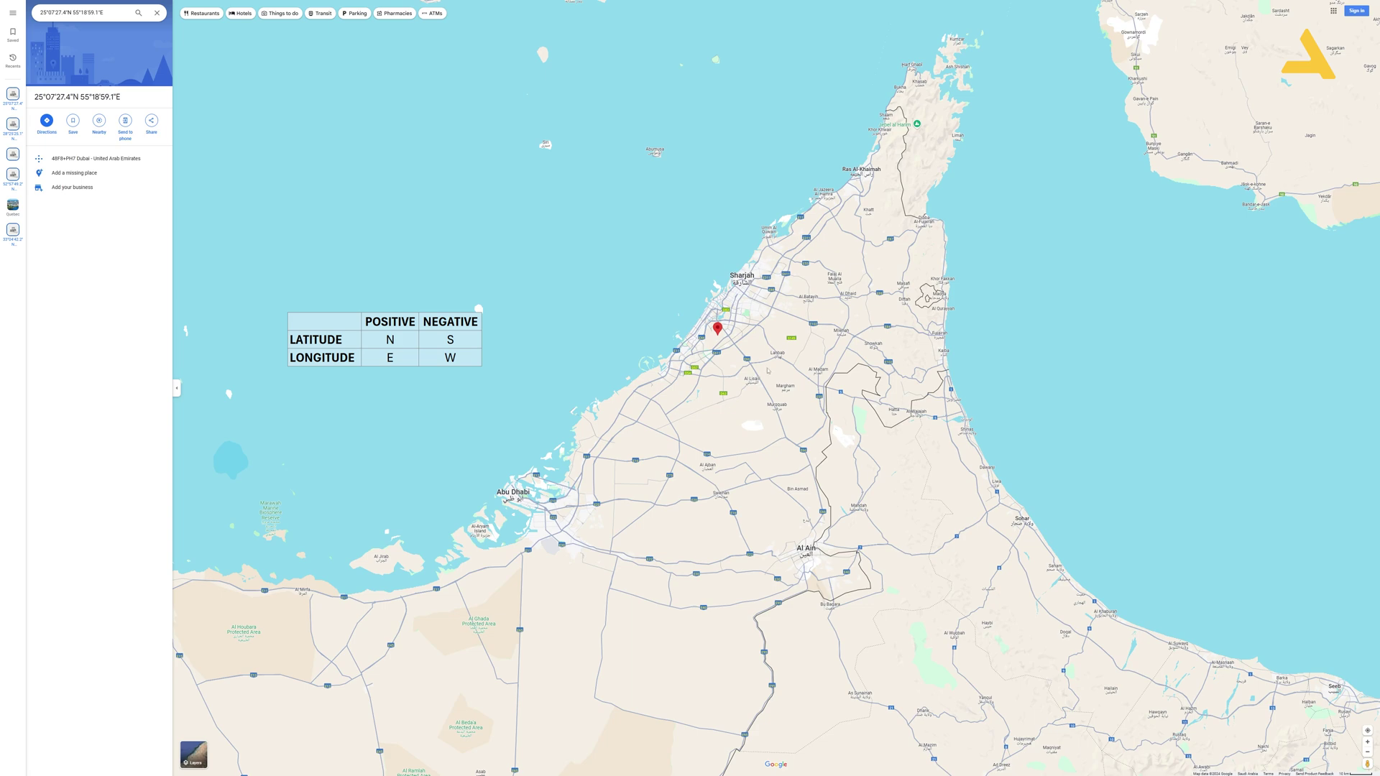
scroll(767, 371, up, 5)
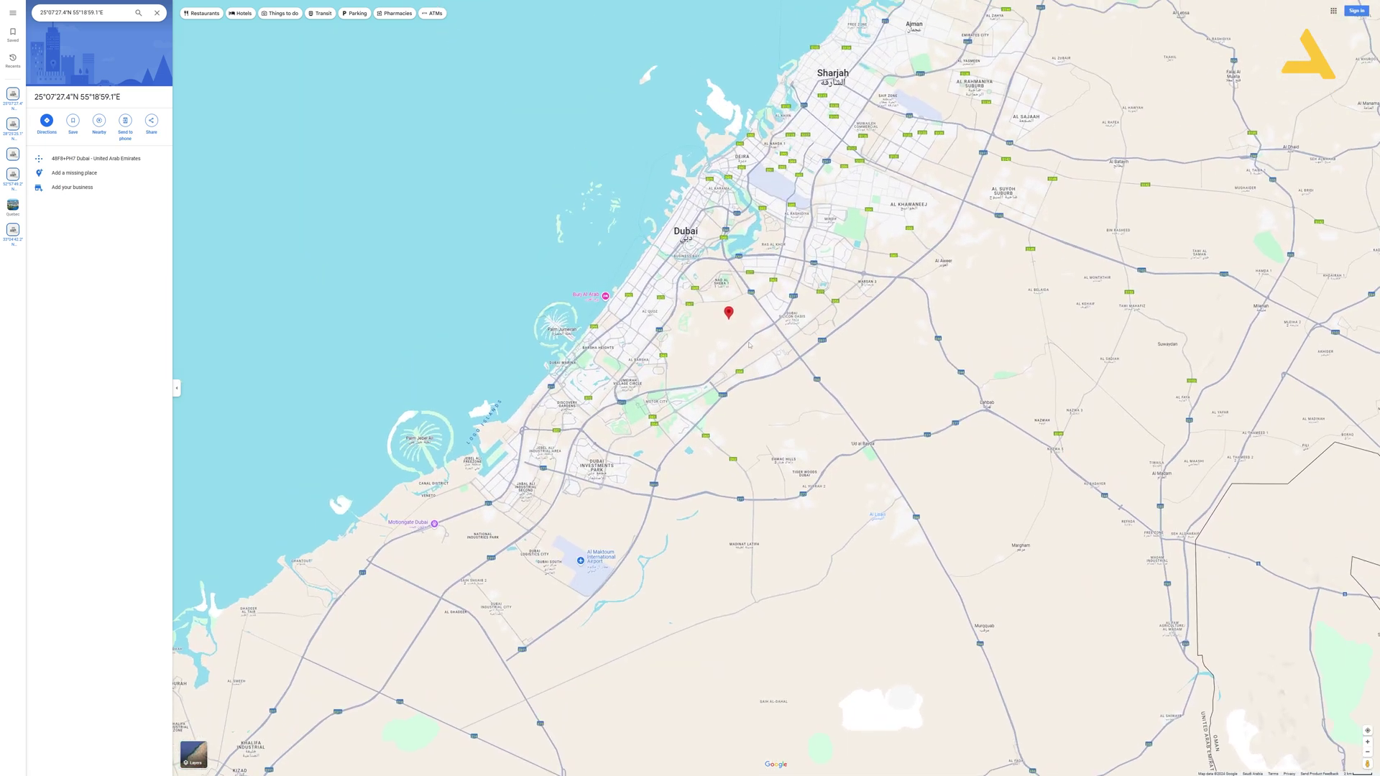
scroll(749, 346, up, 4)
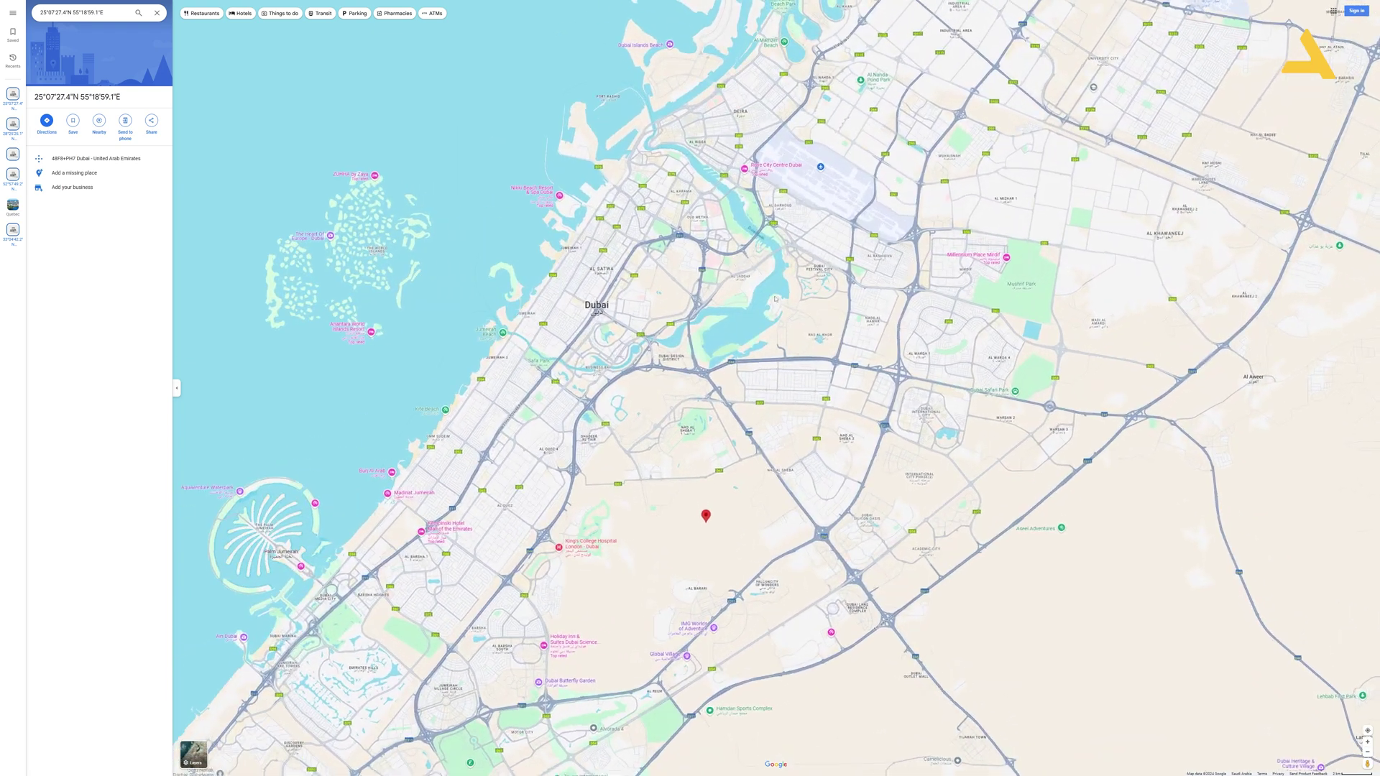
scroll(774, 296, up, 2)
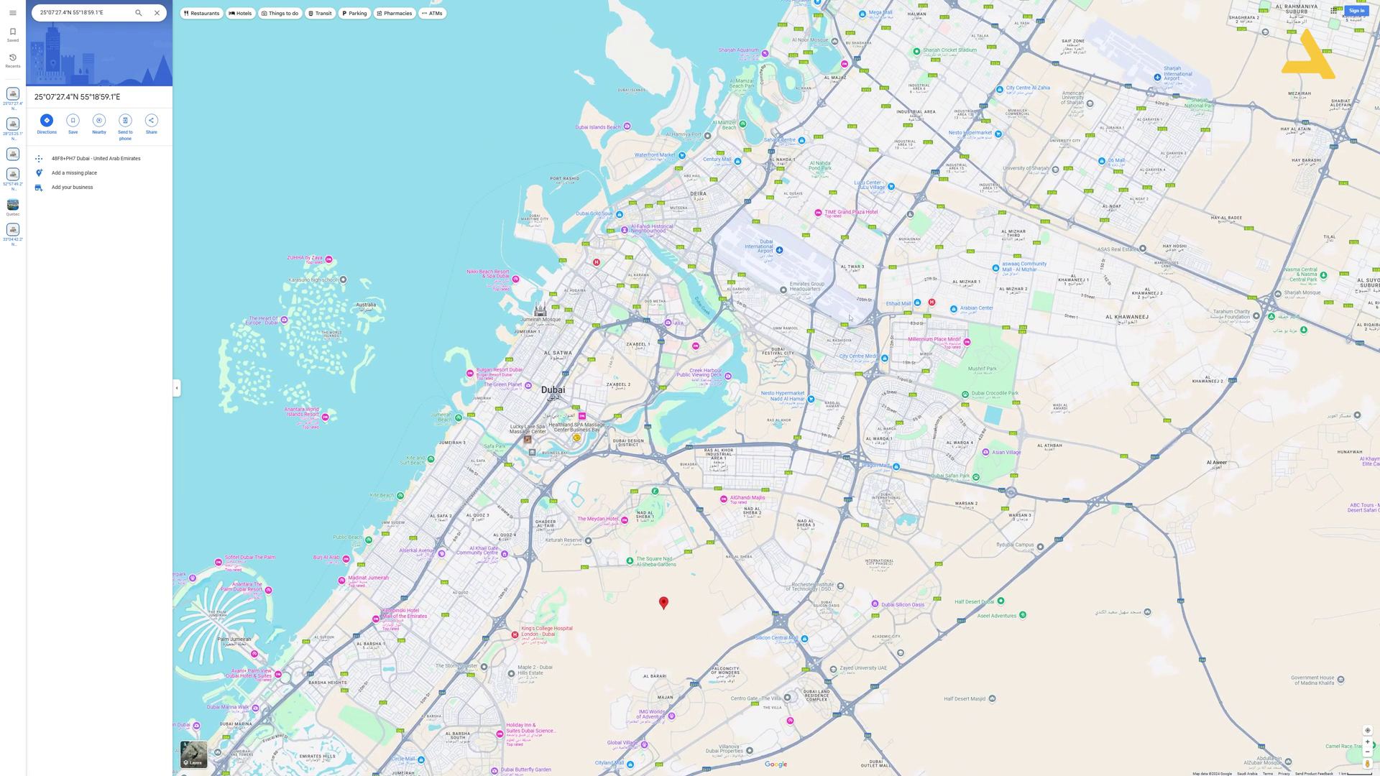
drag(731, 391, 763, 375)
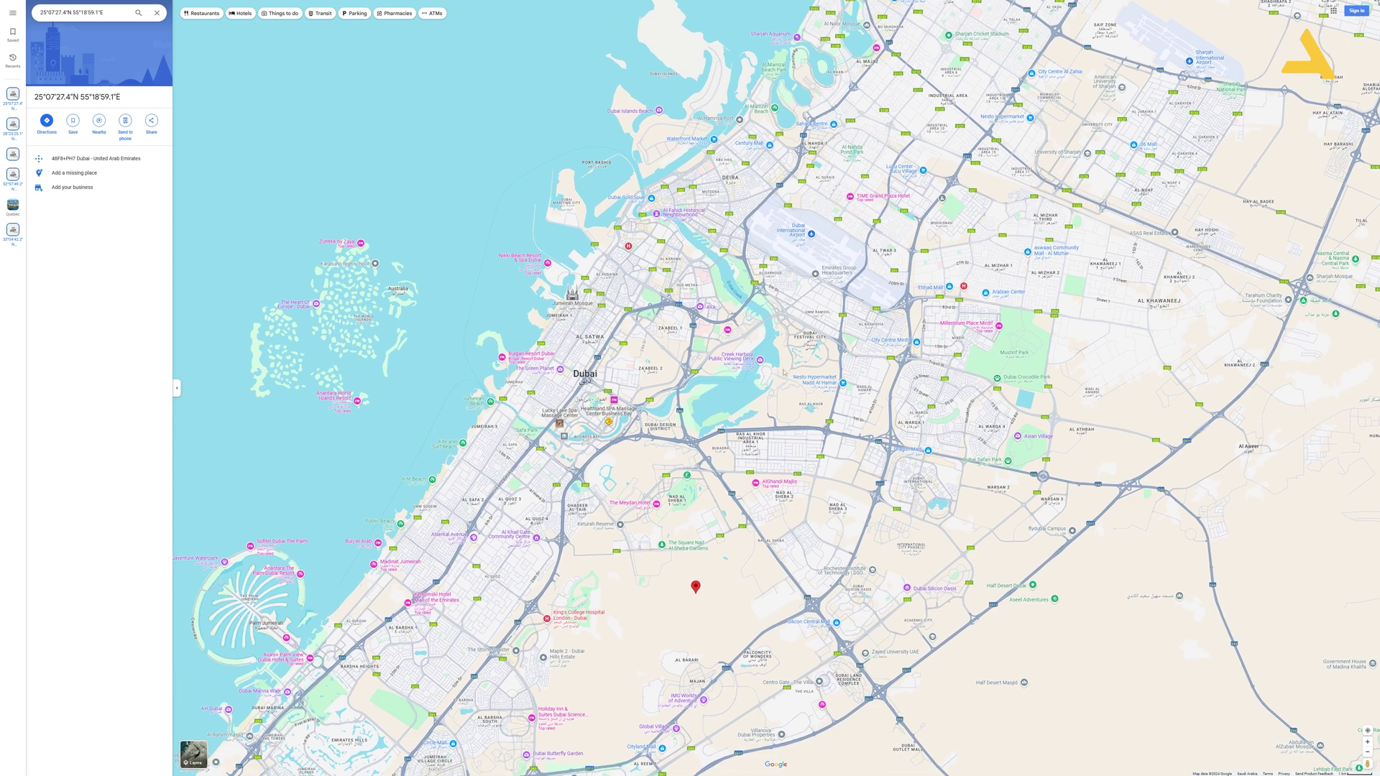
key(Escape)
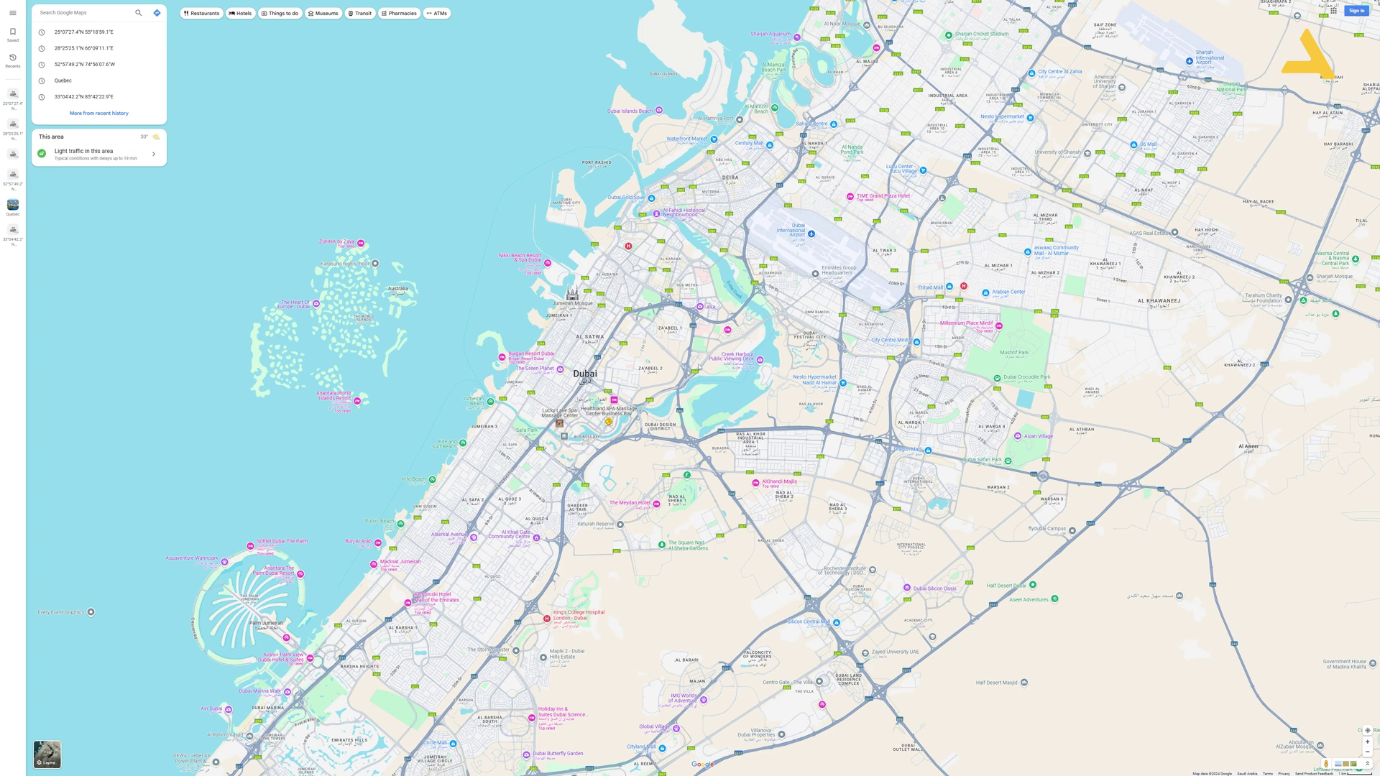
Zoom into Business Bay and copy the coordinates of a spot near Burj Khalifa
drag(700, 367, 769, 324)
scroll(737, 407, up, 5)
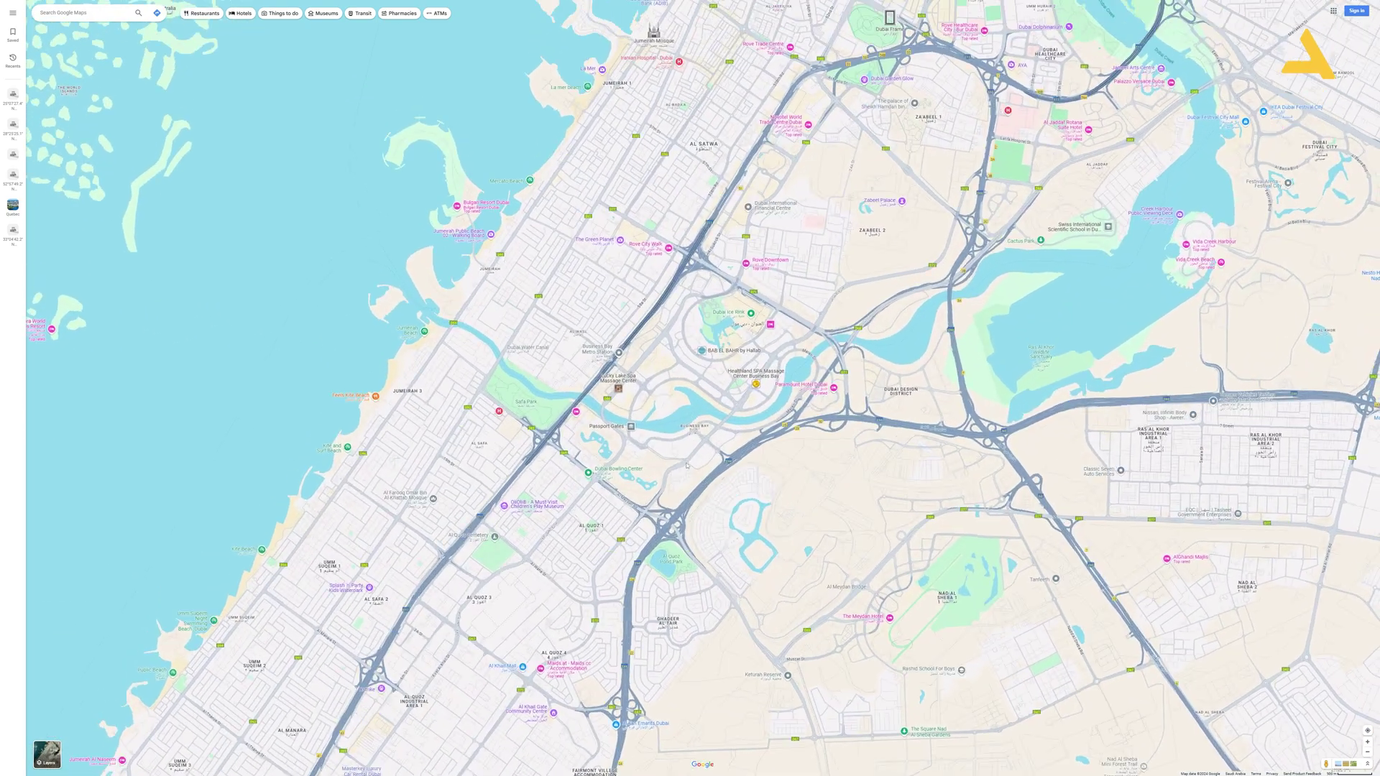
scroll(647, 323, up, 3)
right_click(651, 350)
click(685, 295)
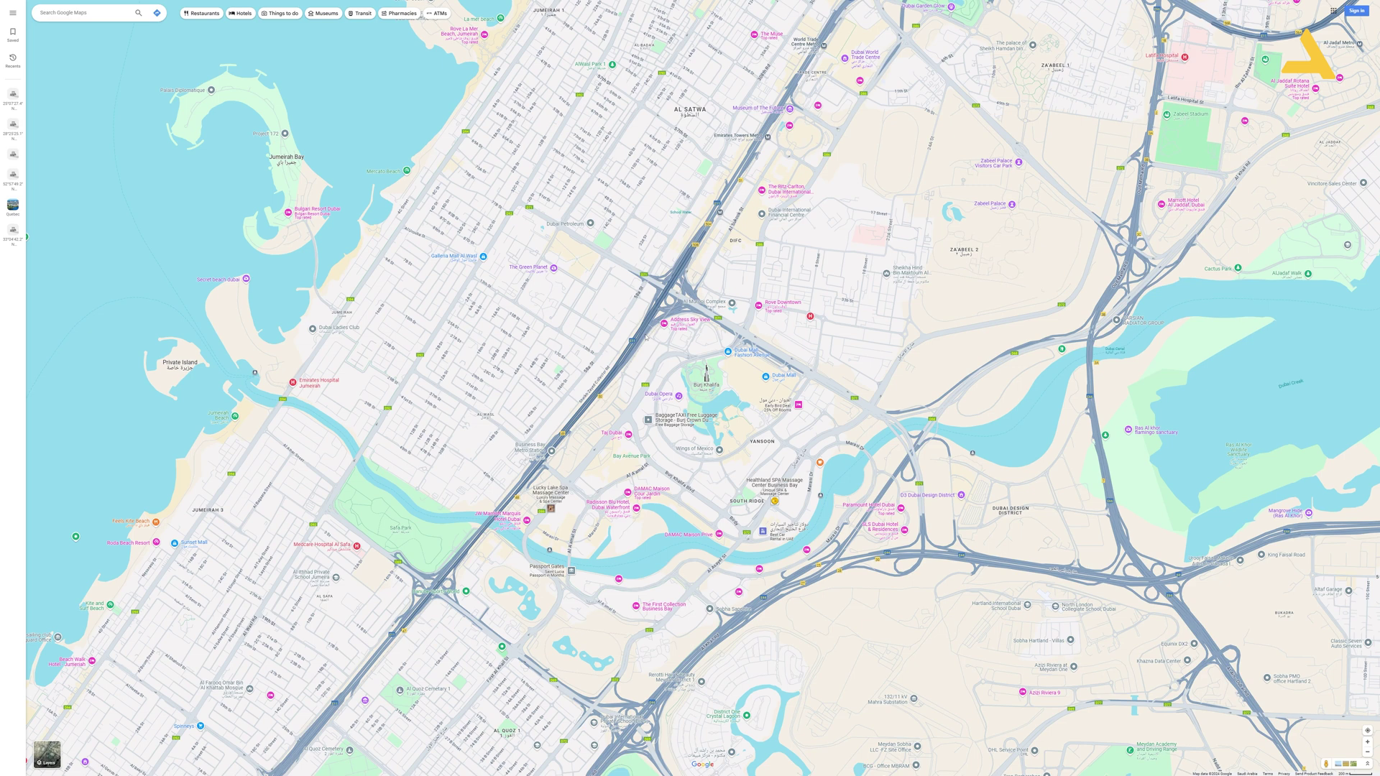
right_click(645, 338)
click(658, 345)
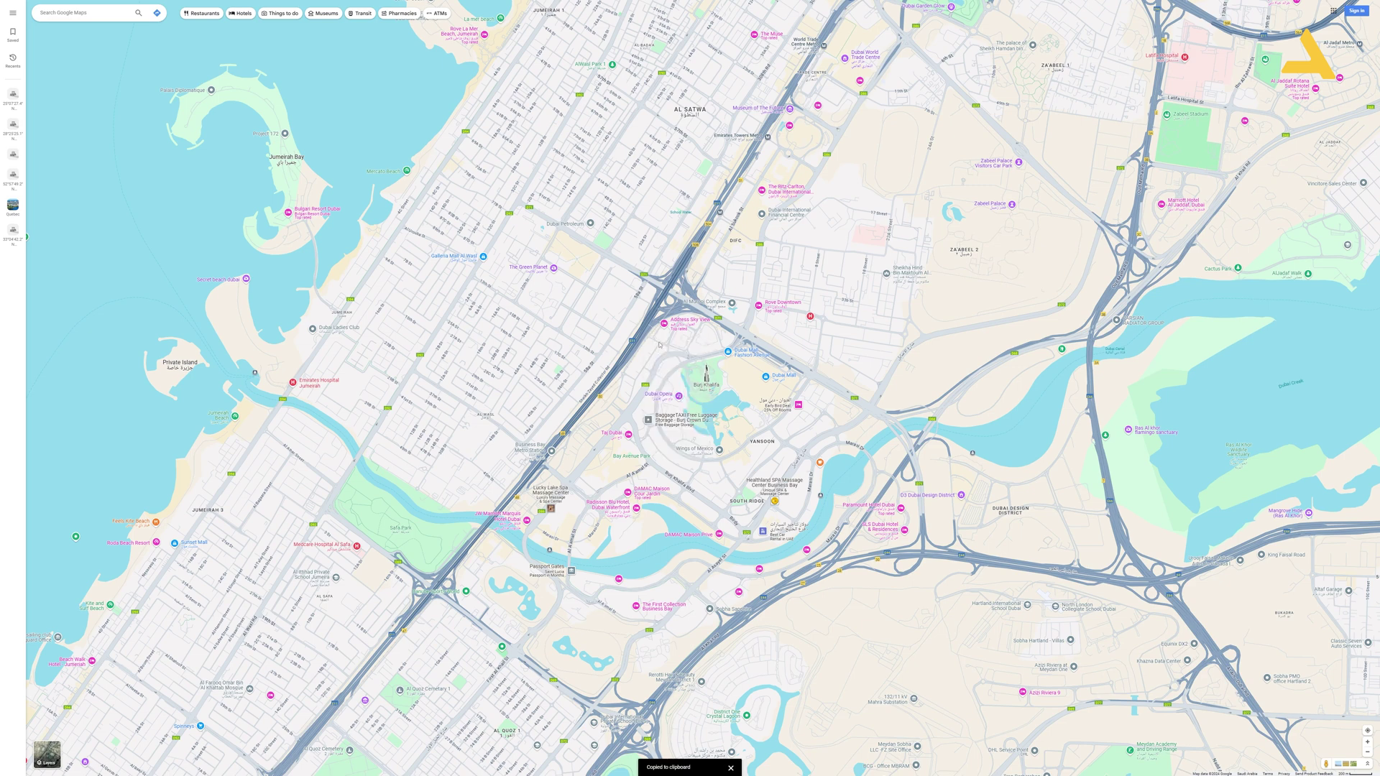
Paste 25.20113811004725, 55.268800203304586 into Excel cell E1, then select B1:B3
key(alt+Tab)
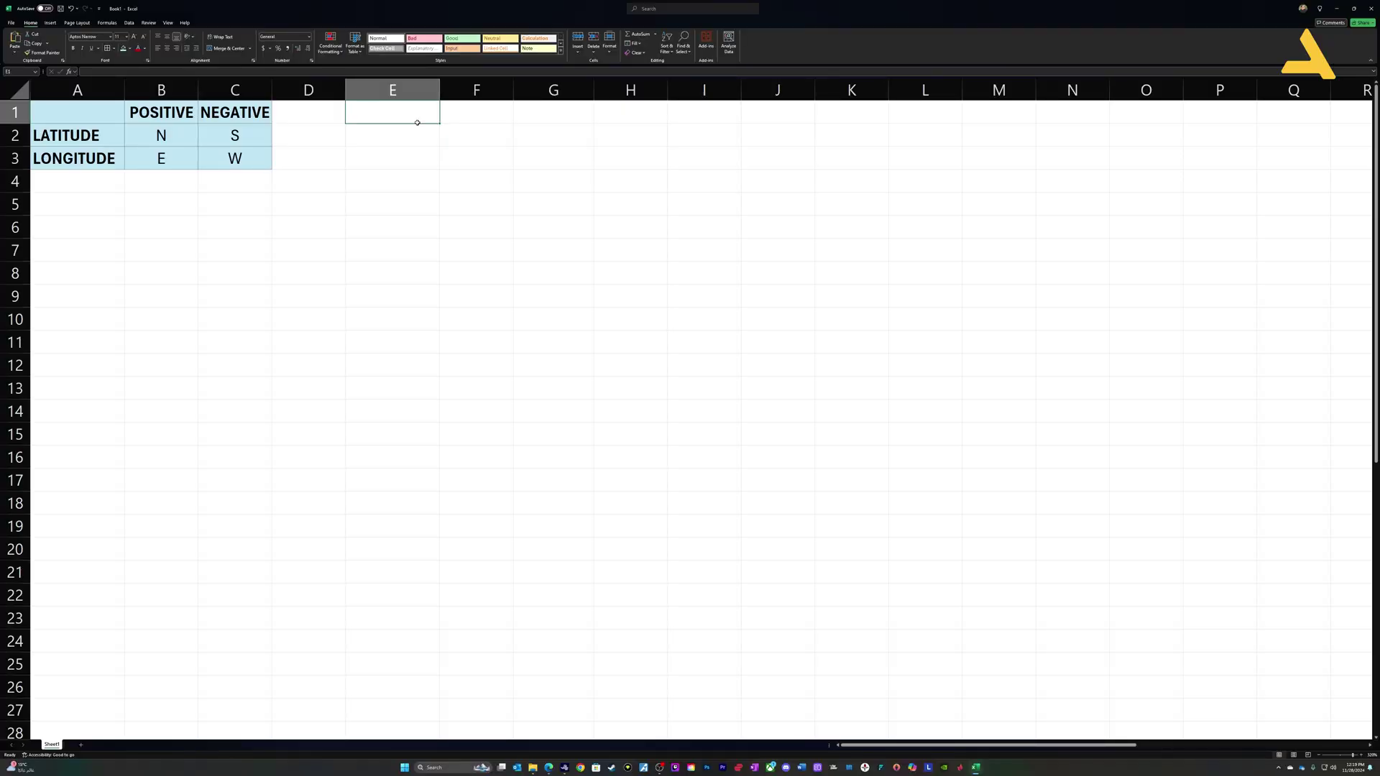
key(ctrl+v)
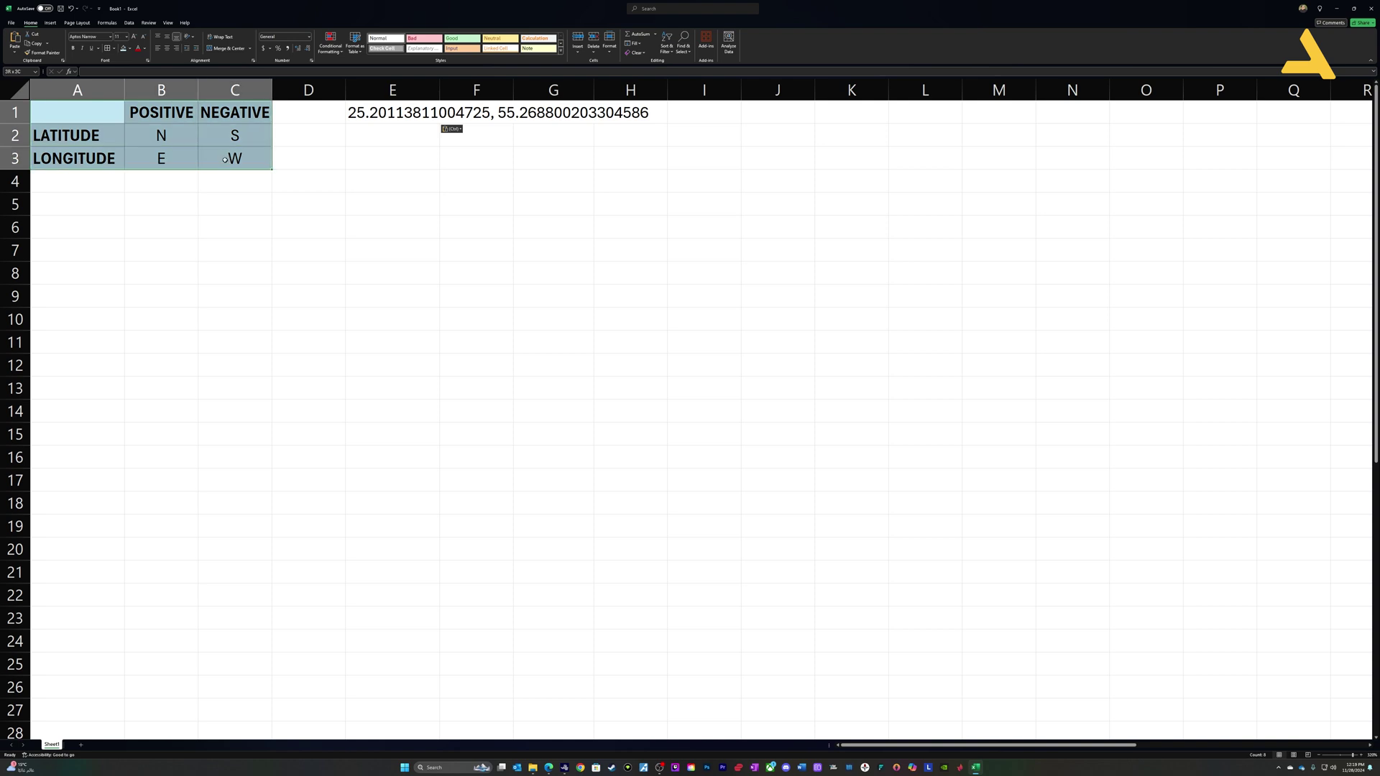
click(394, 161)
click(401, 138)
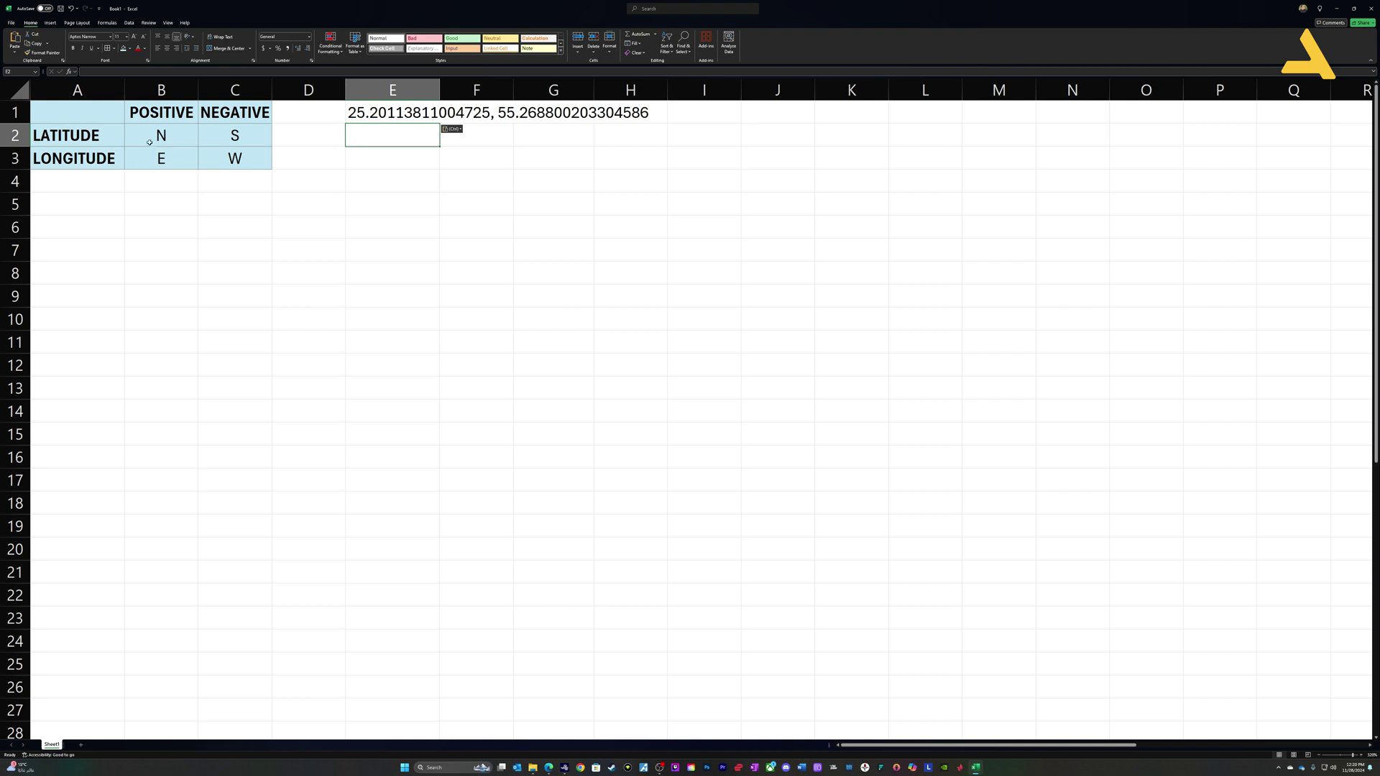
drag(154, 113, 157, 160)
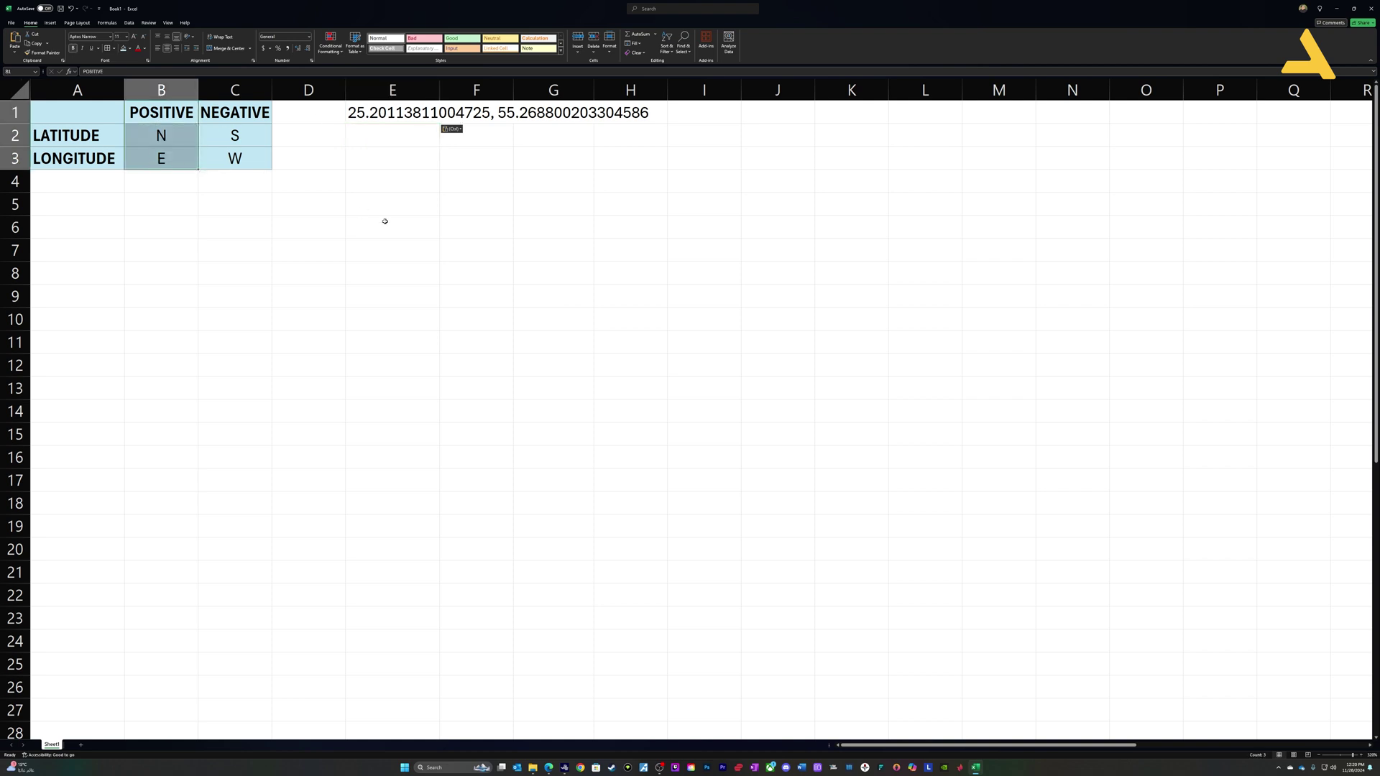